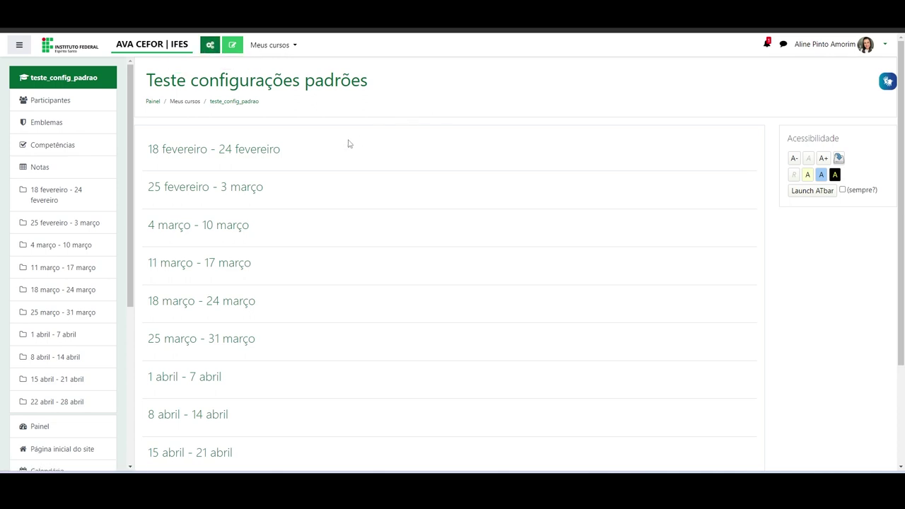
Set "Ativar acompanhamento de conclusão" to Sim in the course settings and save them
left_click(209, 45)
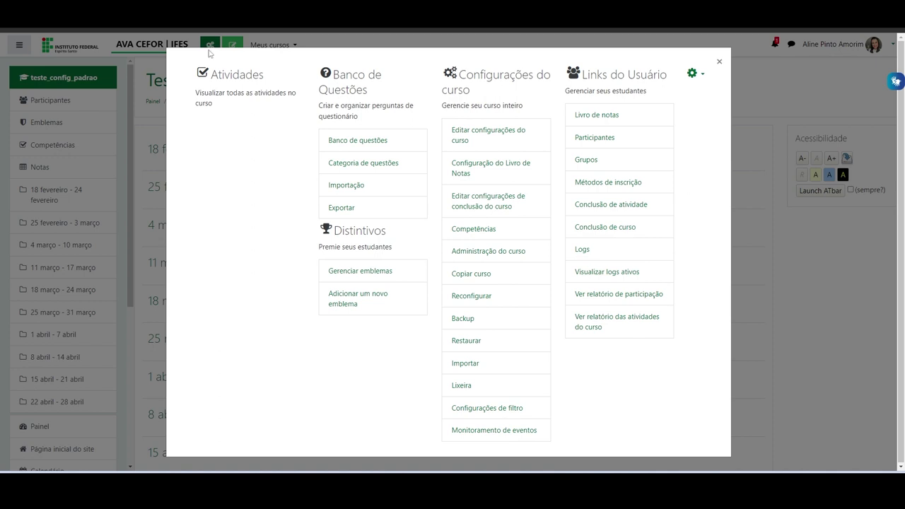
left_click(461, 136)
scroll(480, 158, "down", 4)
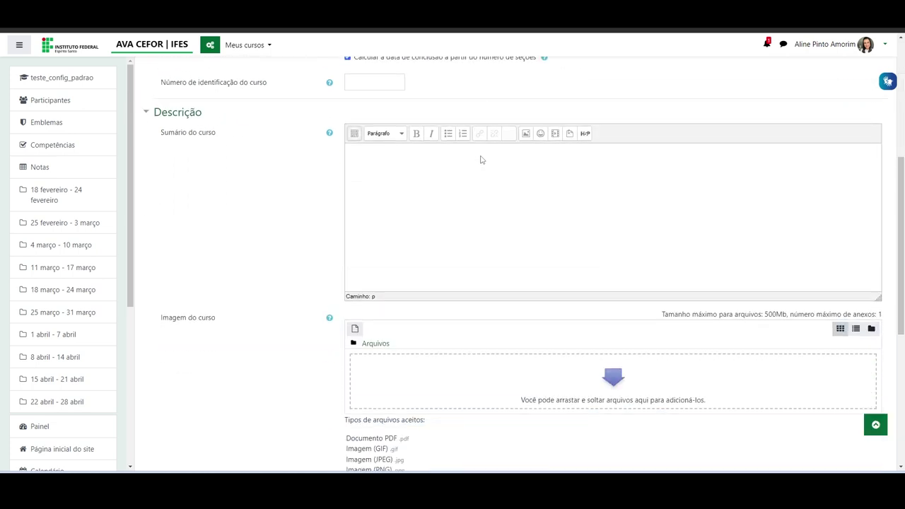
scroll(481, 159, "down", 5)
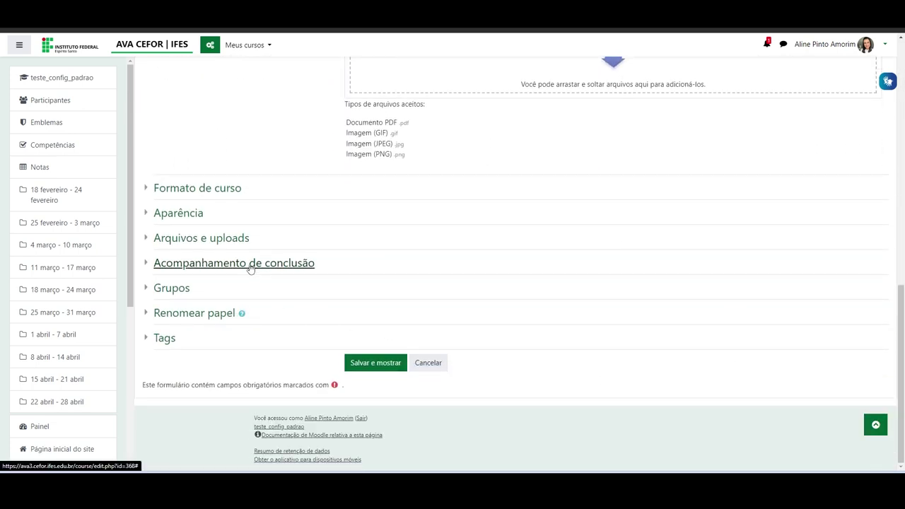
left_click(241, 266)
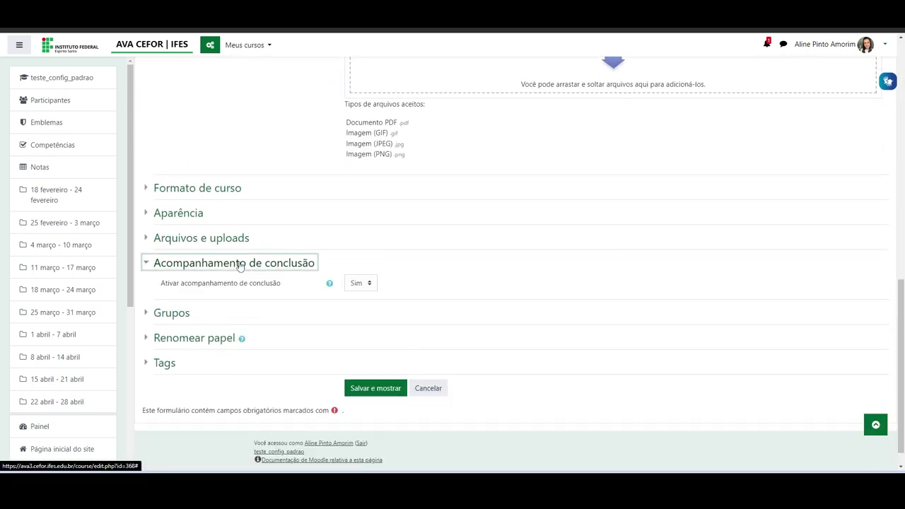
left_click(368, 284)
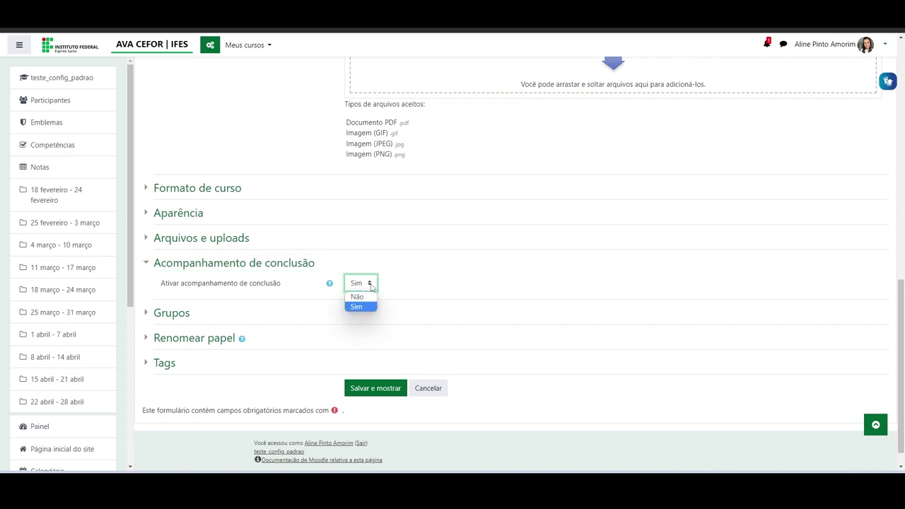
left_click(369, 306)
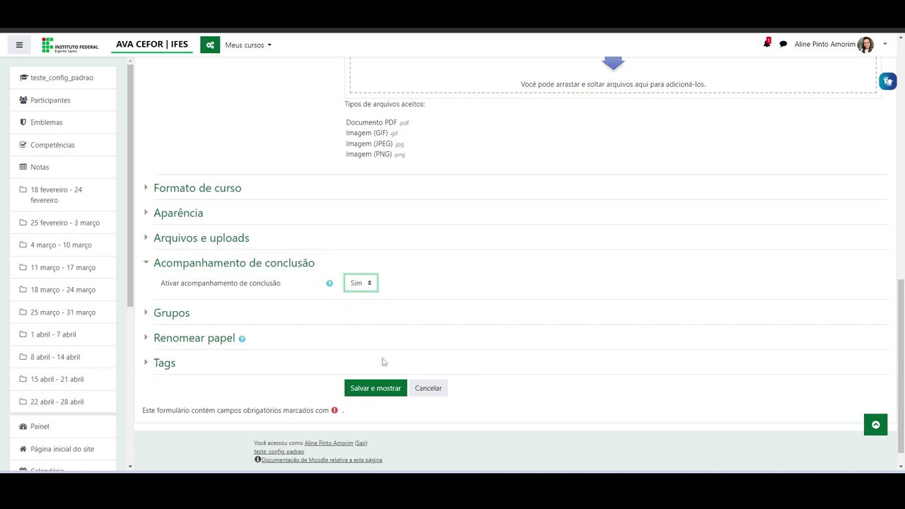
left_click(374, 389)
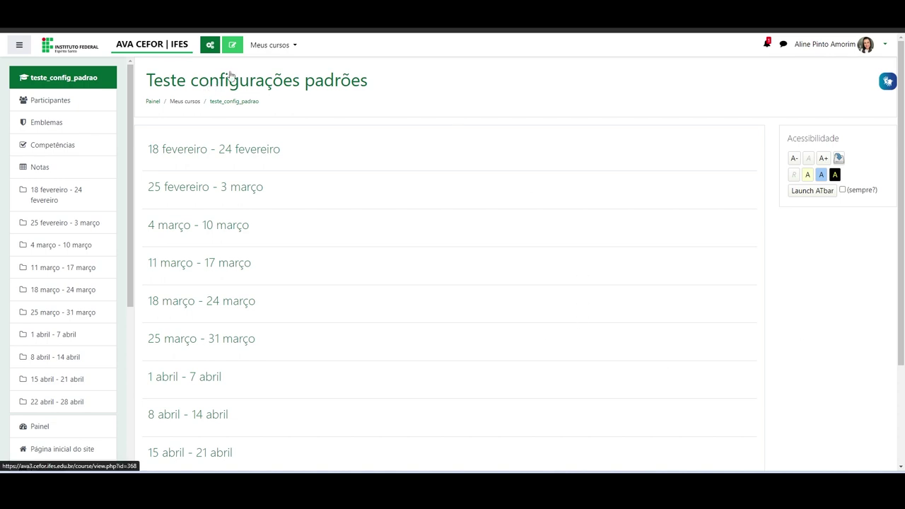
Turn editing on and add a Página resource named "teste" with content "teste" to the 18 fevereiro - 24 fevereiro section, returning to the course
left_click(232, 44)
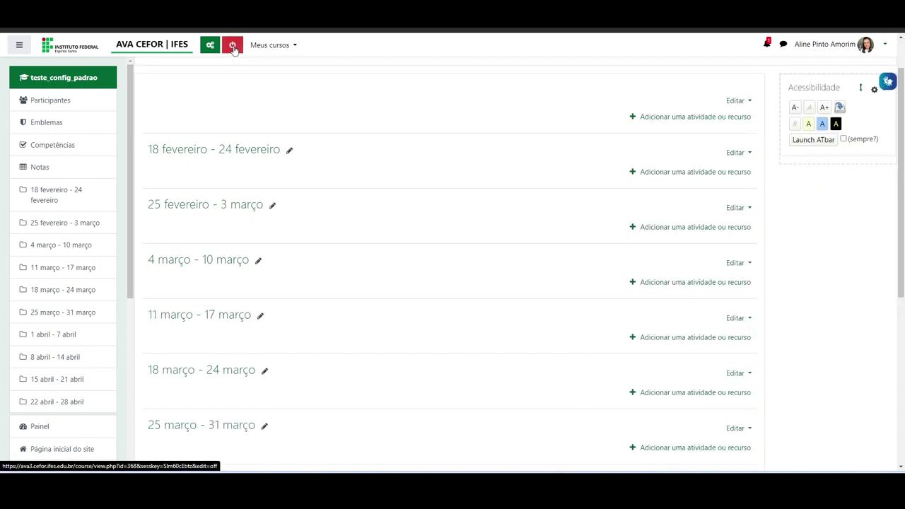
left_click(661, 173)
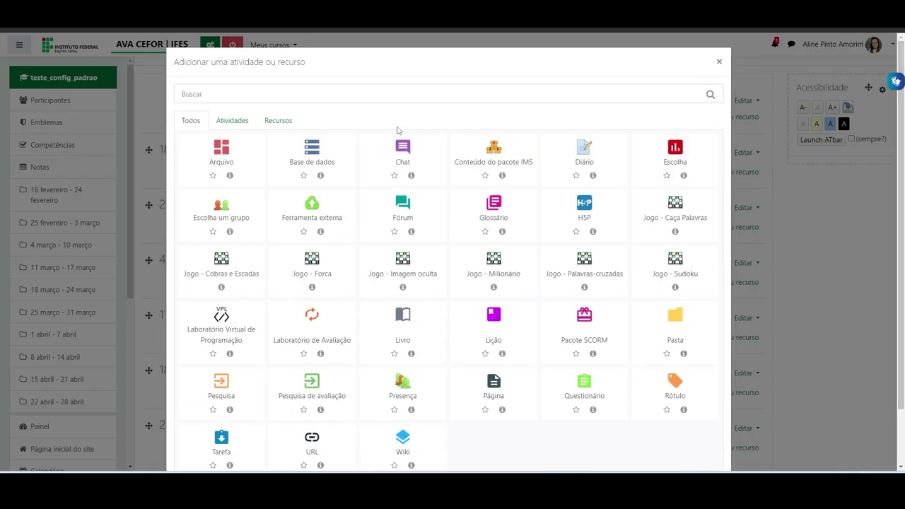
left_click(274, 122)
left_click(589, 152)
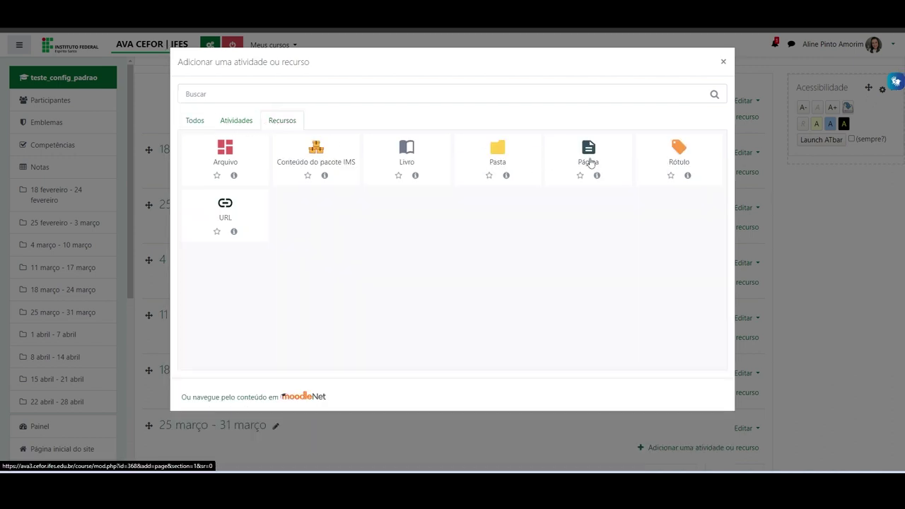
type("teste")
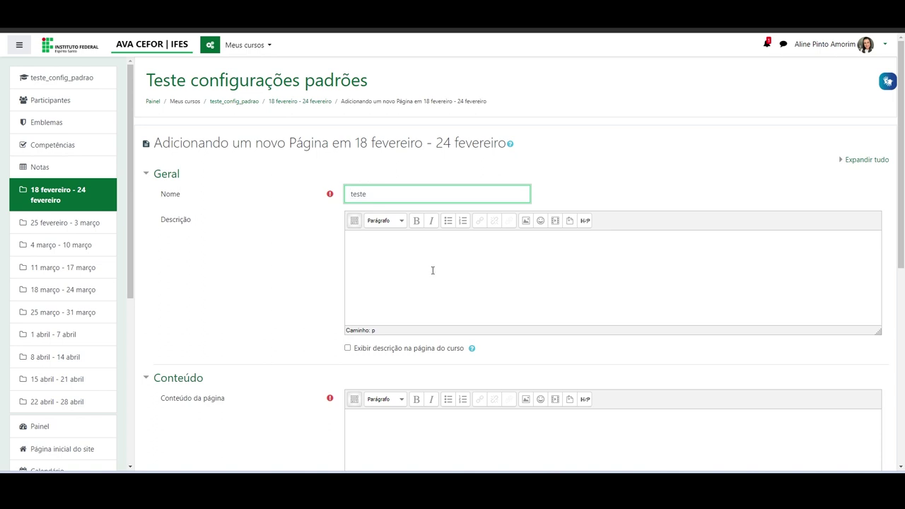
scroll(428, 265, "down", 1)
left_click(412, 325)
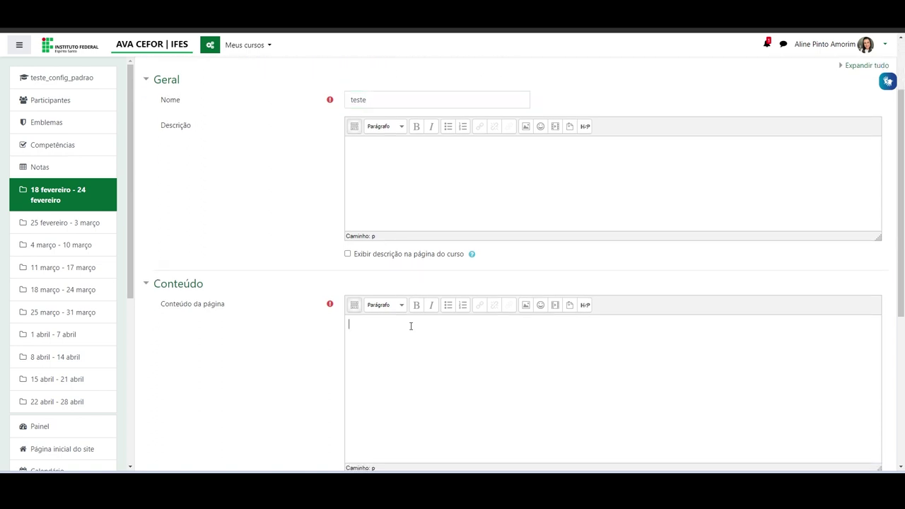
scroll(448, 392, "down", 5)
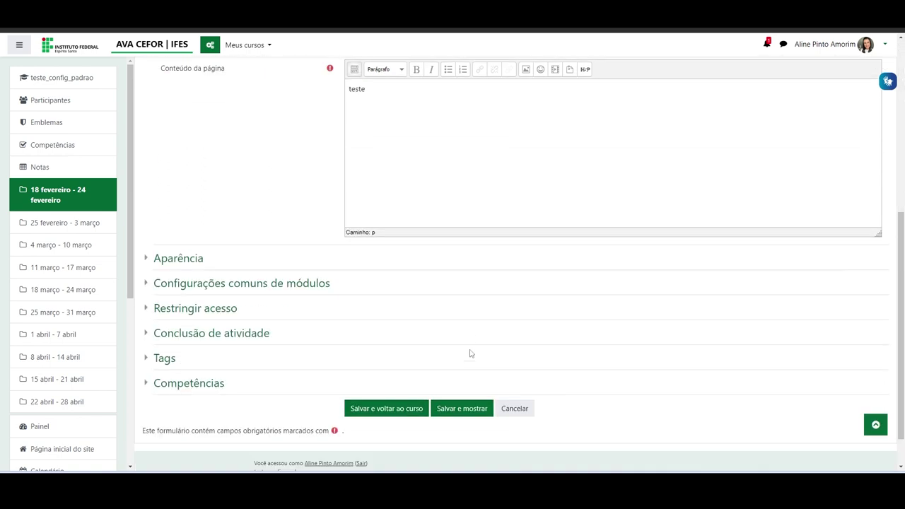
left_click(396, 362)
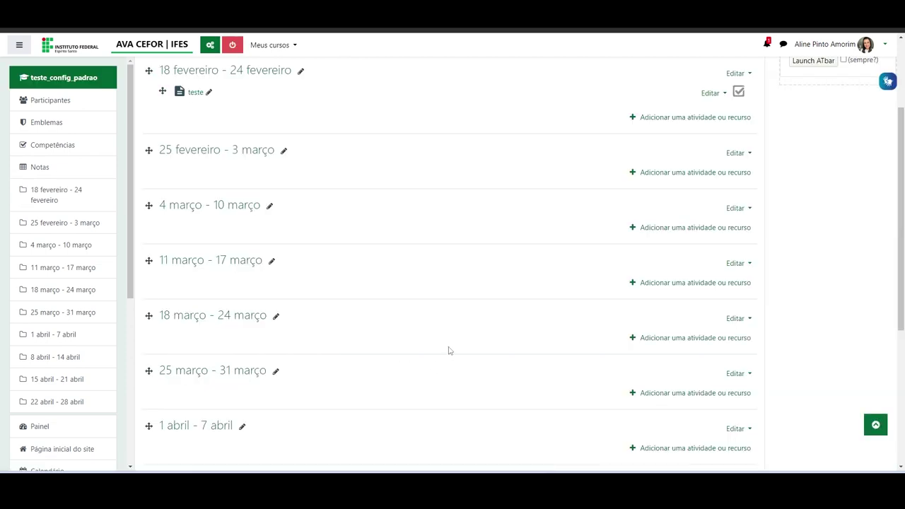
Examine the completion checkboxes of the "teste" page and of the pages and activities in the MOD_MED_PRAT_2022_2_2 course
scroll(363, 234, "up", 2)
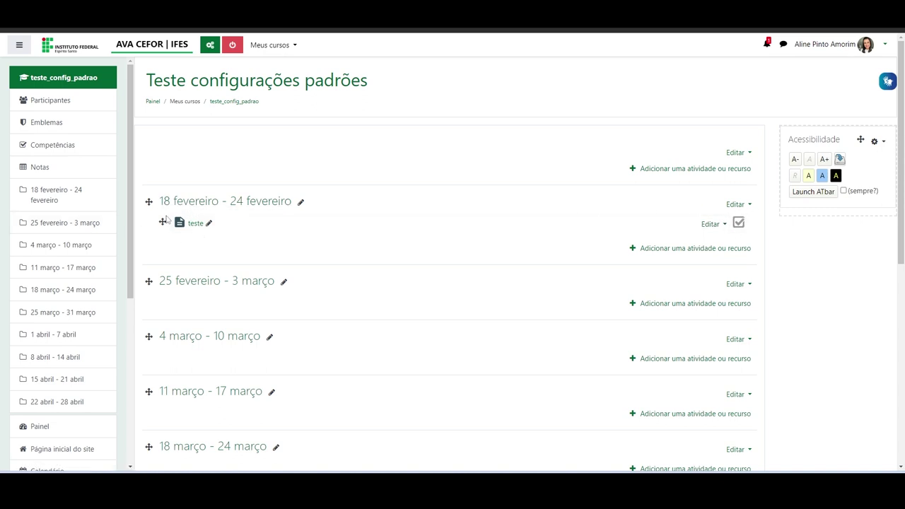
left_click(739, 223)
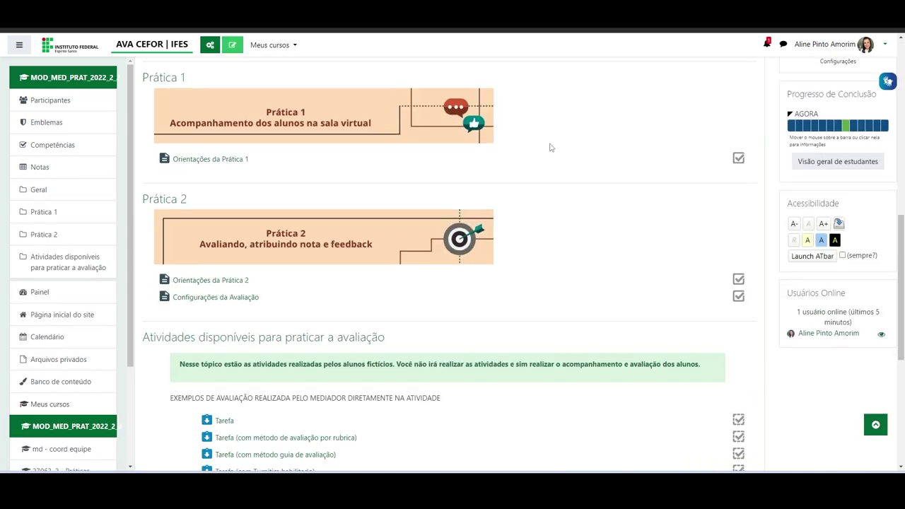
scroll(550, 147, "down", 5)
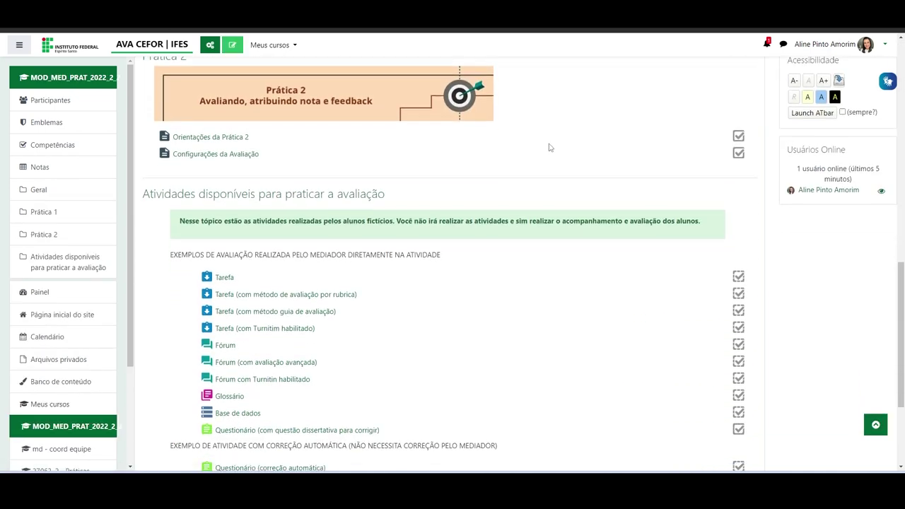
scroll(551, 148, "up", 3)
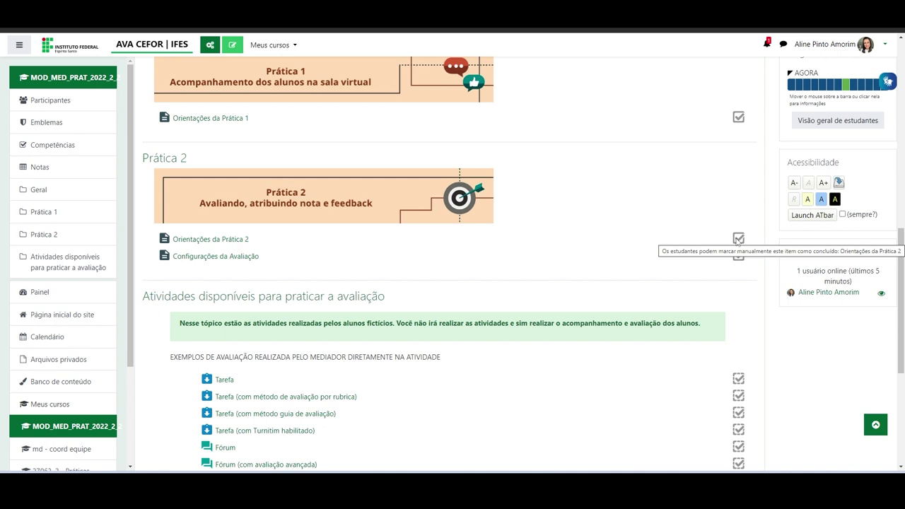
scroll(738, 241, "down", 2)
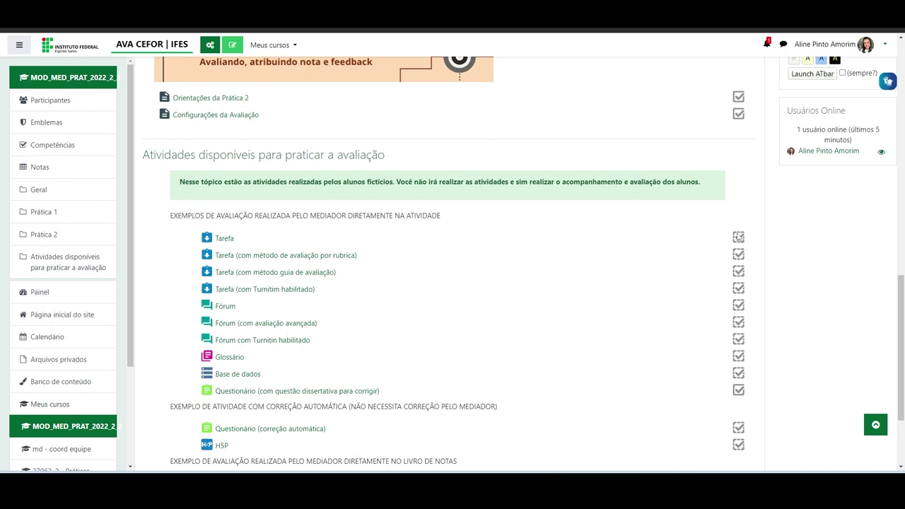
mouse_move(741, 241)
mouse_move(740, 117)
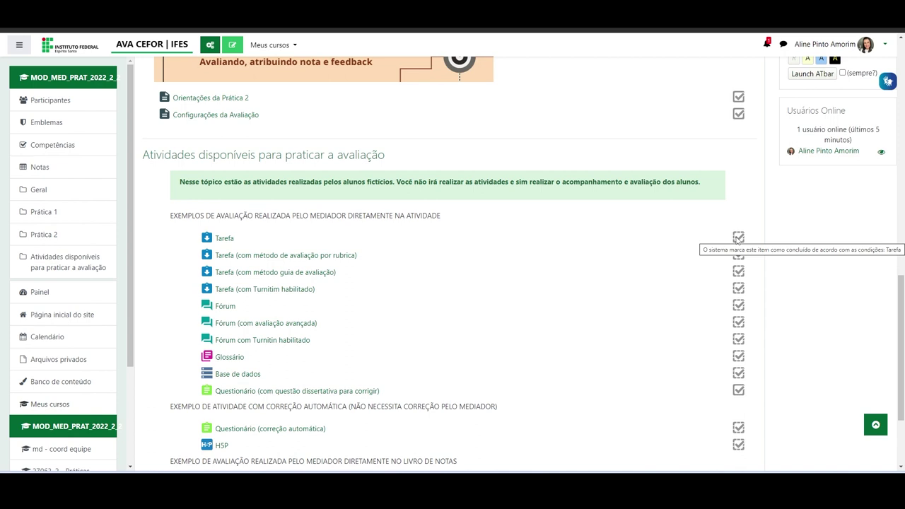
Turn editing on in the MOD_MED_PRAT_2022_2_2 course
left_click(235, 49)
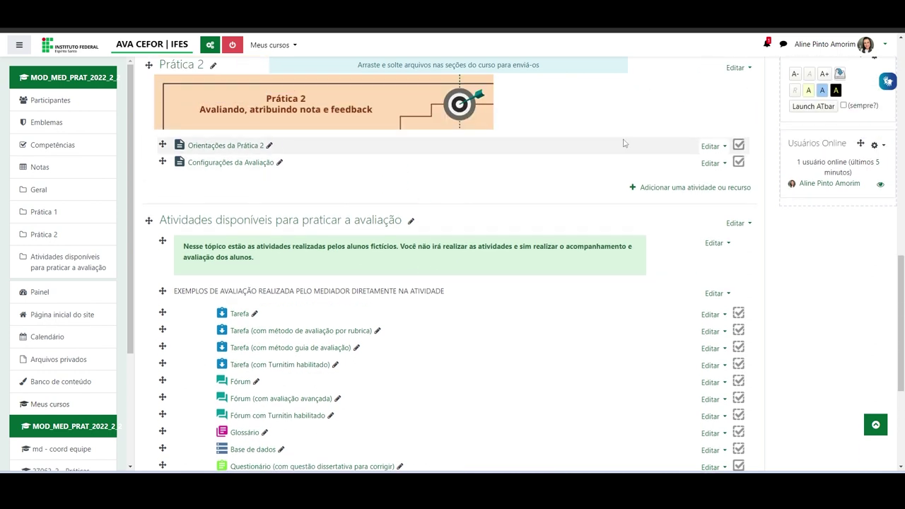
scroll(571, 229, "up", 3)
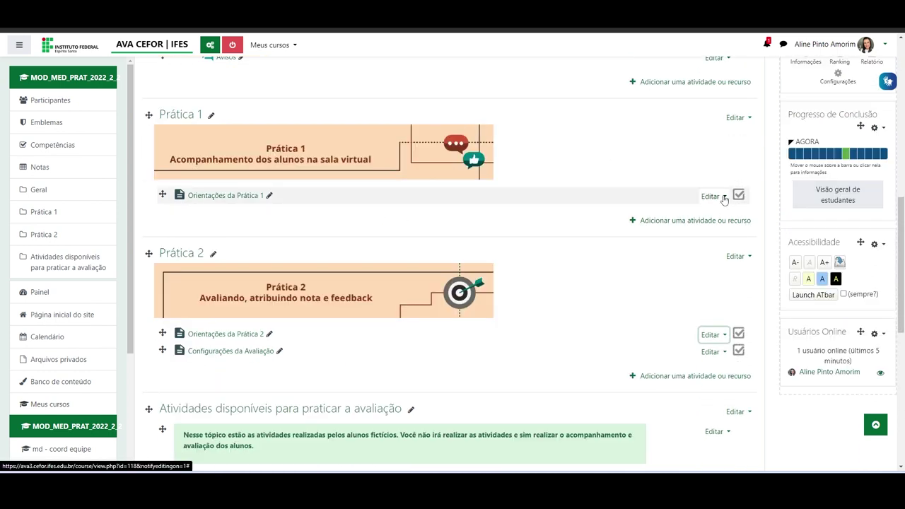
Unlock the completion options of "Orientações da Prática 1", set its tracking to "Não indicar a conclusão de atividade", and save back to the course
left_click(721, 197)
left_click(671, 220)
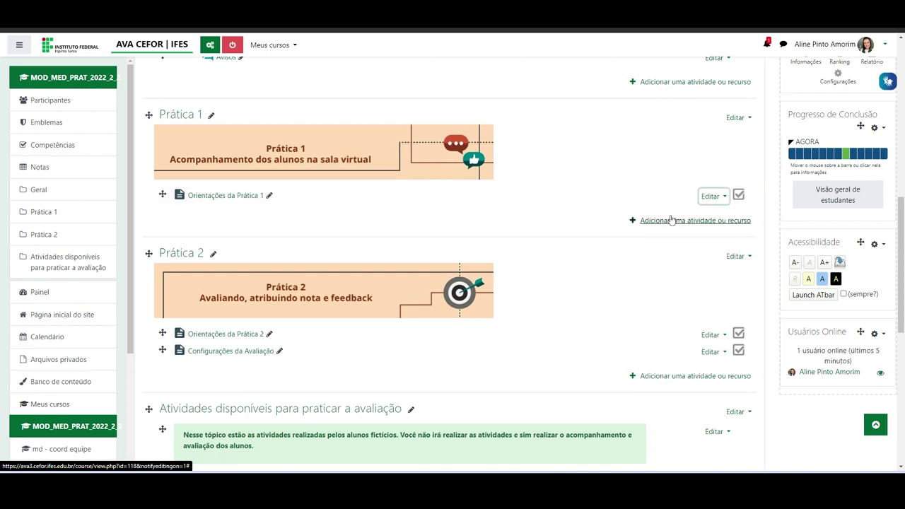
scroll(263, 173, "down", 6)
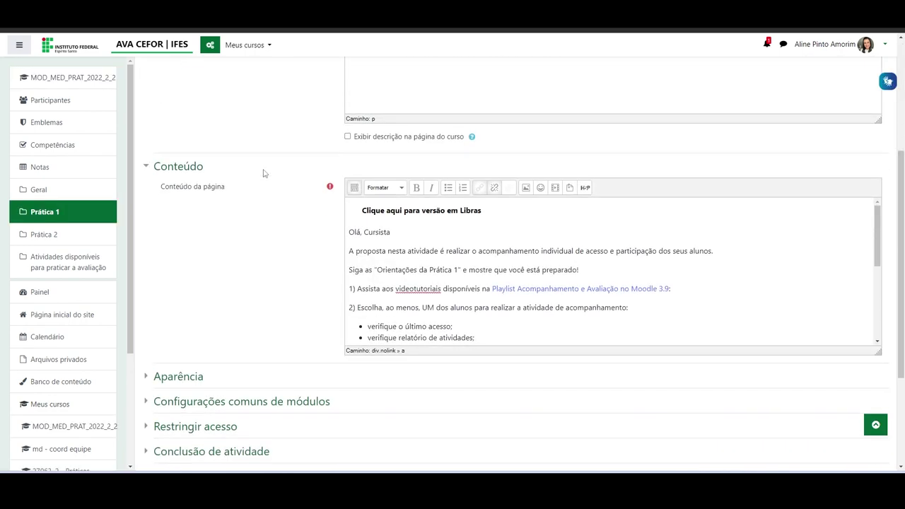
left_click(221, 287)
scroll(472, 288, "down", 1)
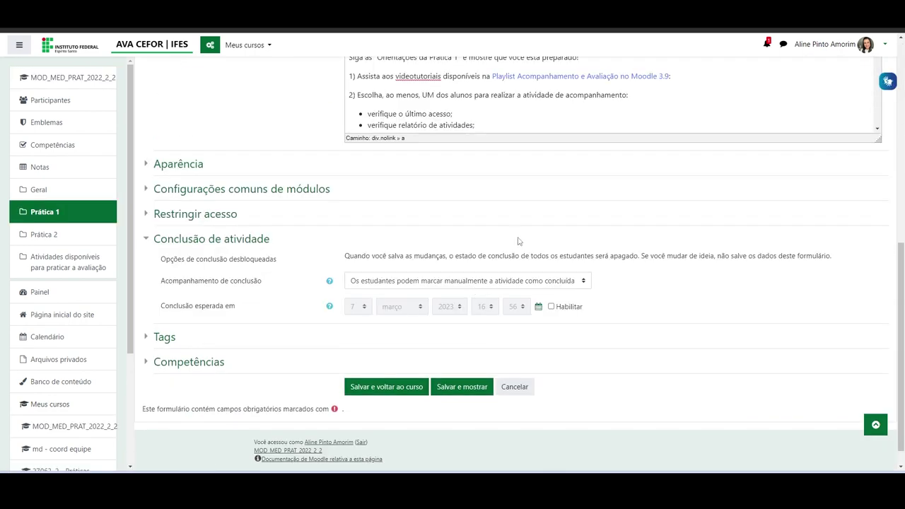
scroll(417, 265, "down", 1)
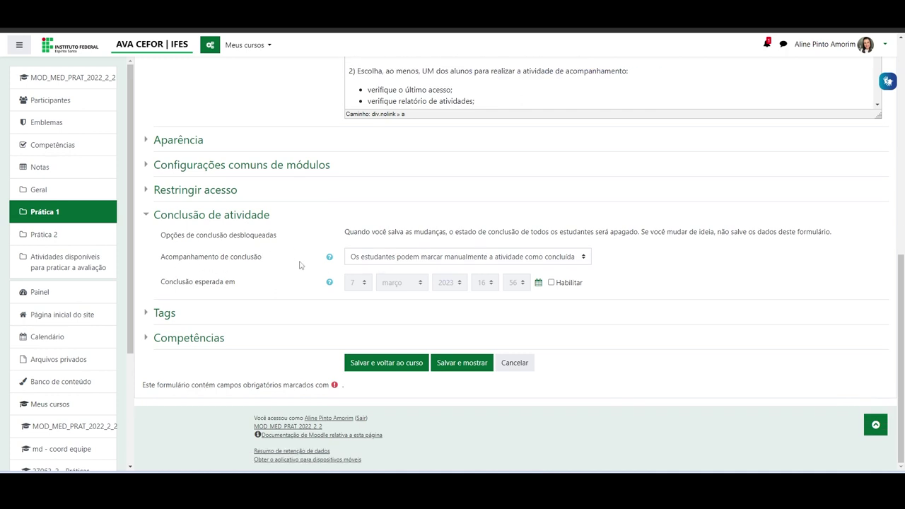
left_click(585, 261)
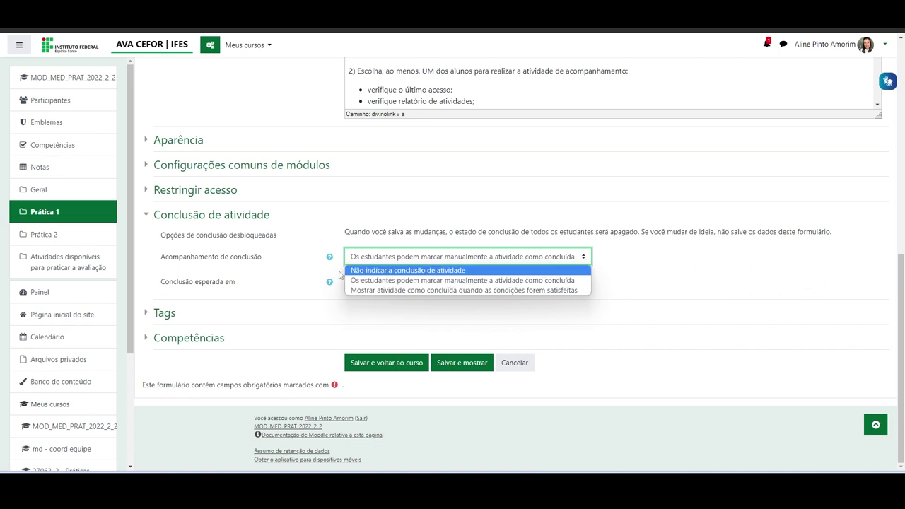
left_click(447, 274)
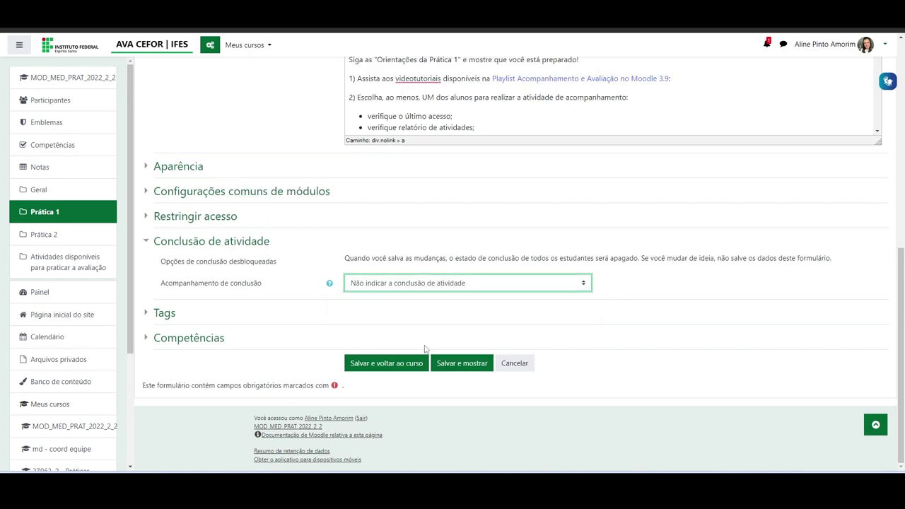
left_click(394, 374)
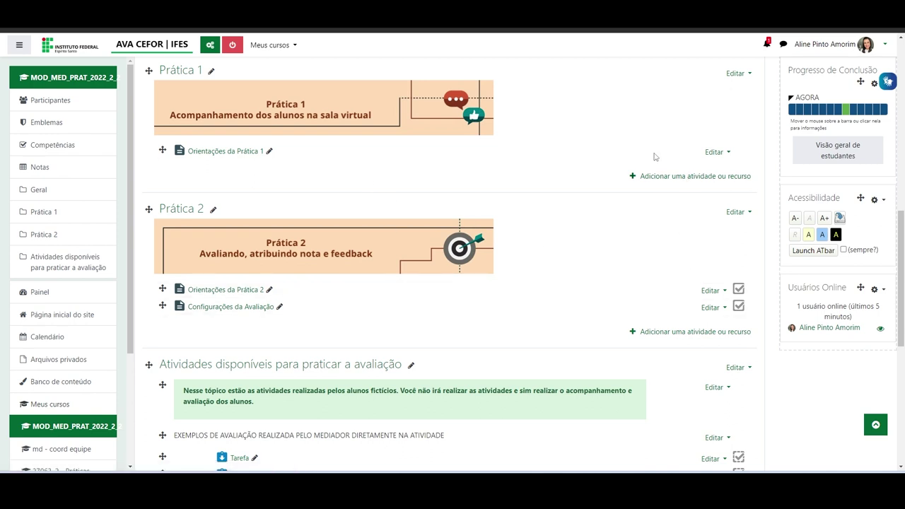
Set completion of "Orientações da Prática 1" to "Mostrar atividade como concluída quando as condições forem satisfeitas", require student viewing, and save back to the course
left_click(729, 152)
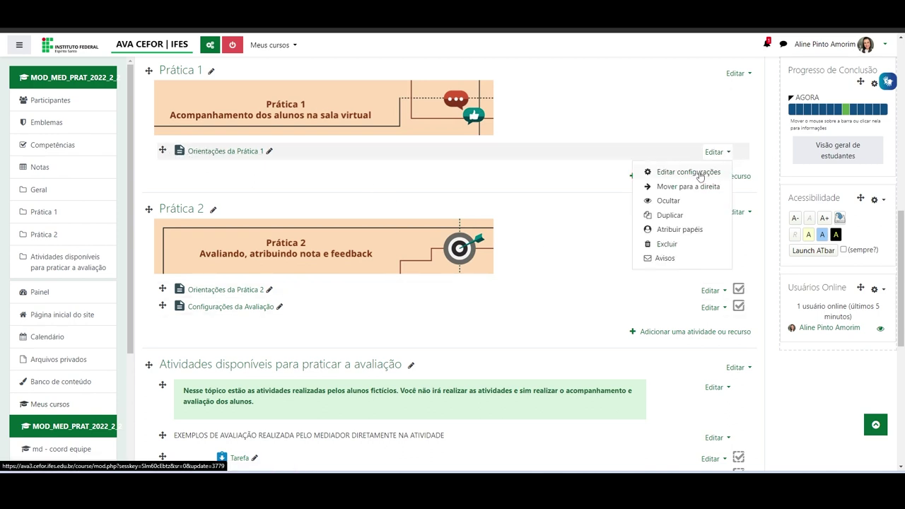
left_click(658, 172)
scroll(458, 266, "down", 3)
scroll(425, 283, "down", 3)
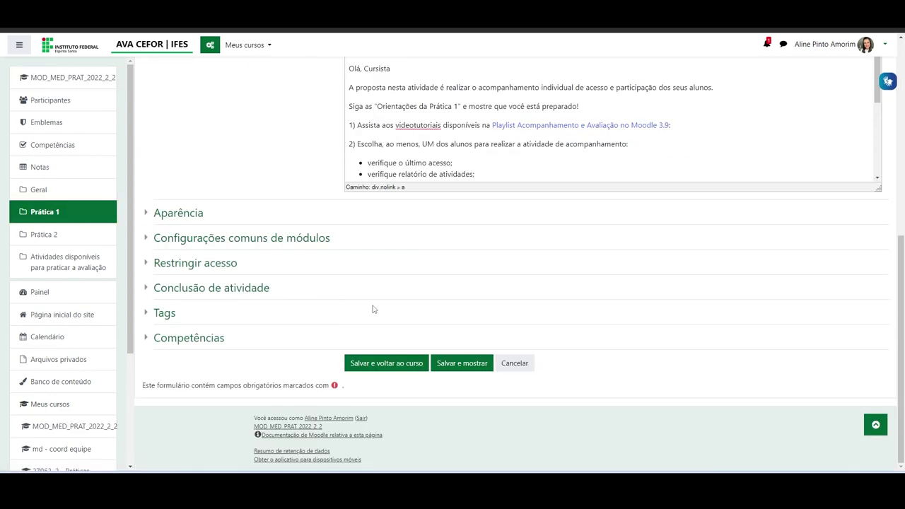
left_click(211, 288)
left_click(585, 311)
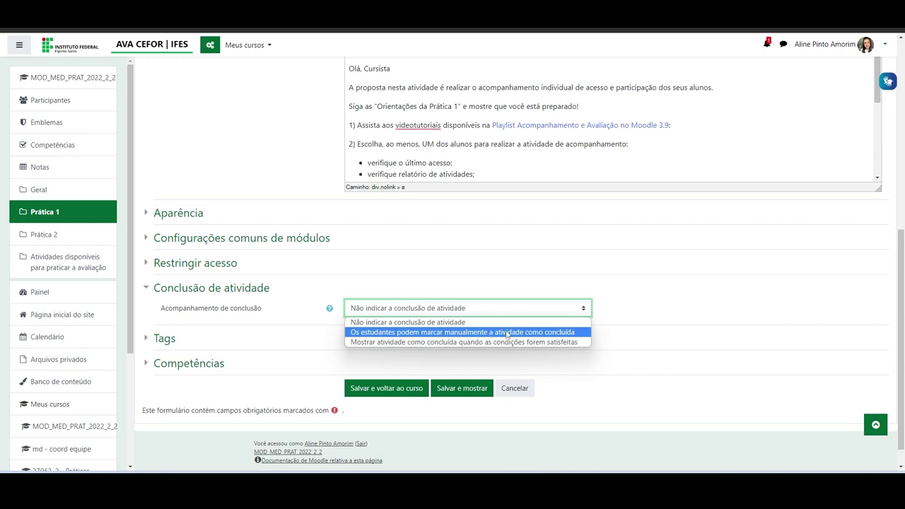
left_click(467, 343)
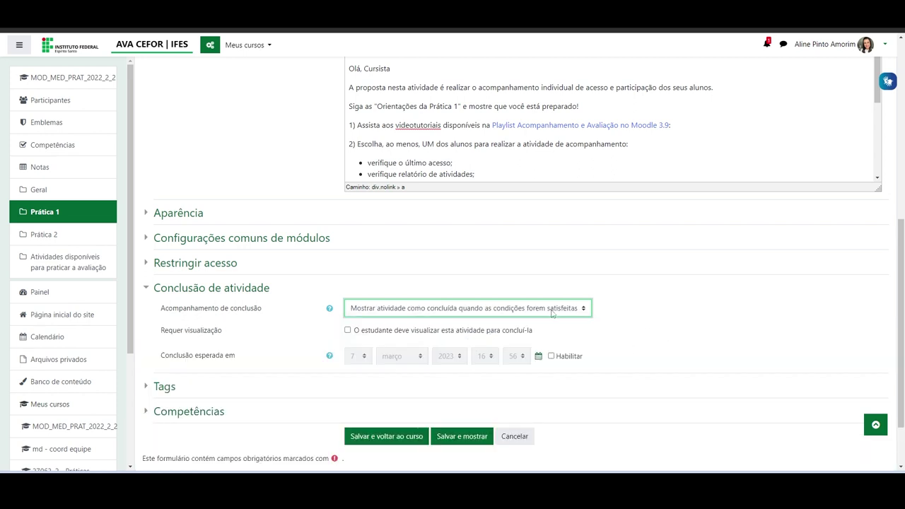
left_click(348, 331)
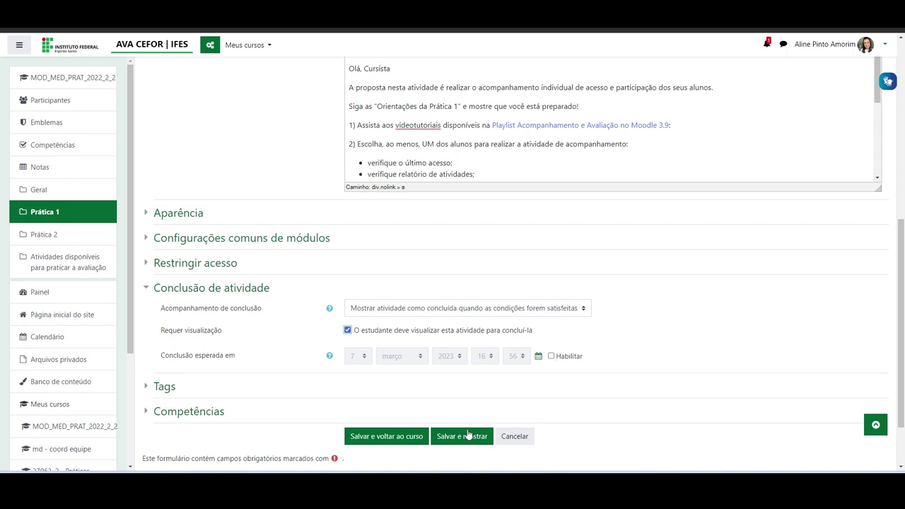
left_click(370, 440)
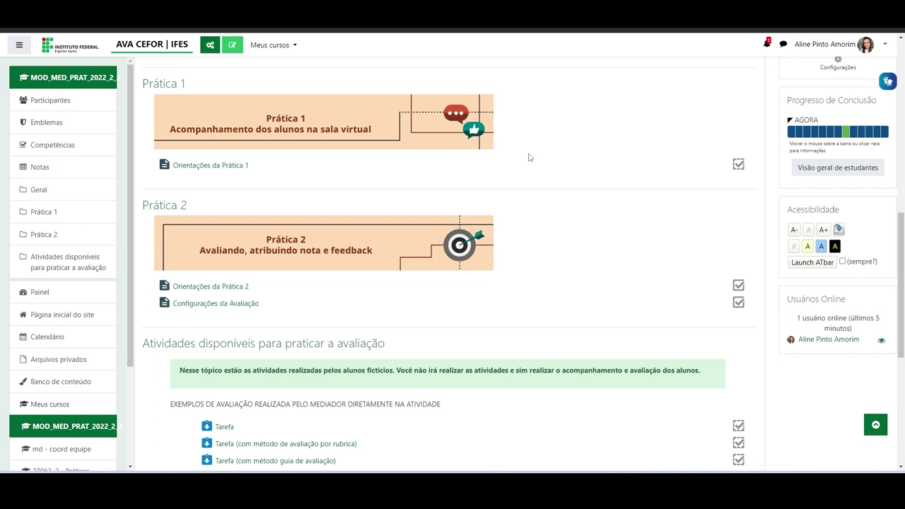
Examine the completion checkboxes beside the resources and activities in the Prática 1, Prática 2 and "Atividades disponíveis para praticar a avaliação" sections
scroll(531, 157, "up", 2)
scroll(531, 157, "down", 2)
scroll(335, 161, "up", 1)
scroll(335, 161, "up", 2)
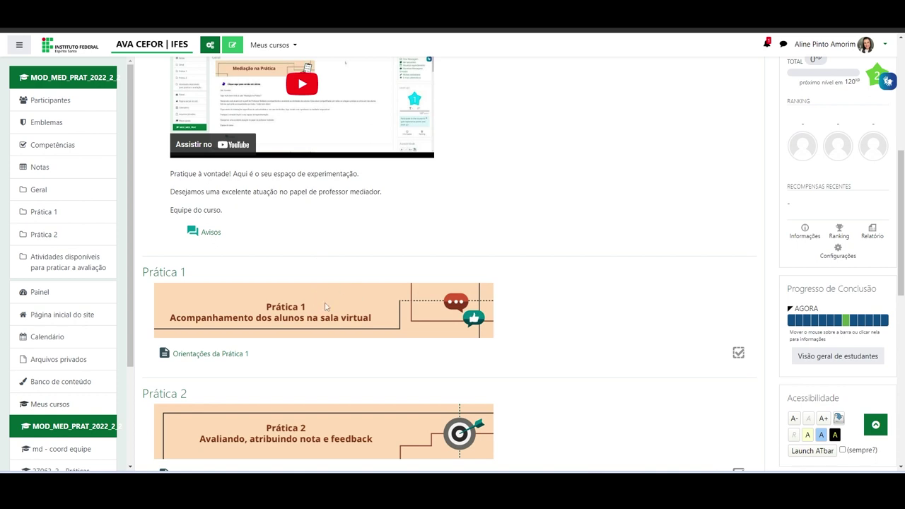
scroll(326, 307, "down", 1)
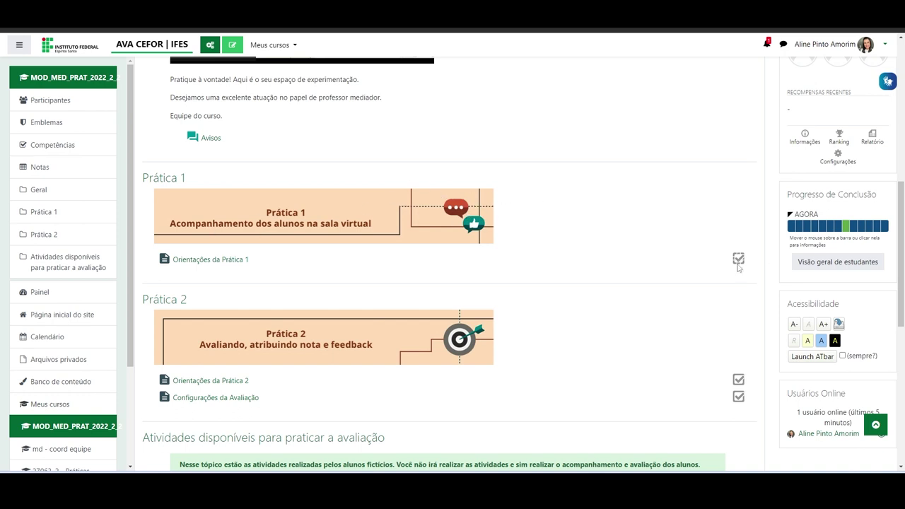
scroll(687, 242, "down", 2)
scroll(389, 219, "up", 8)
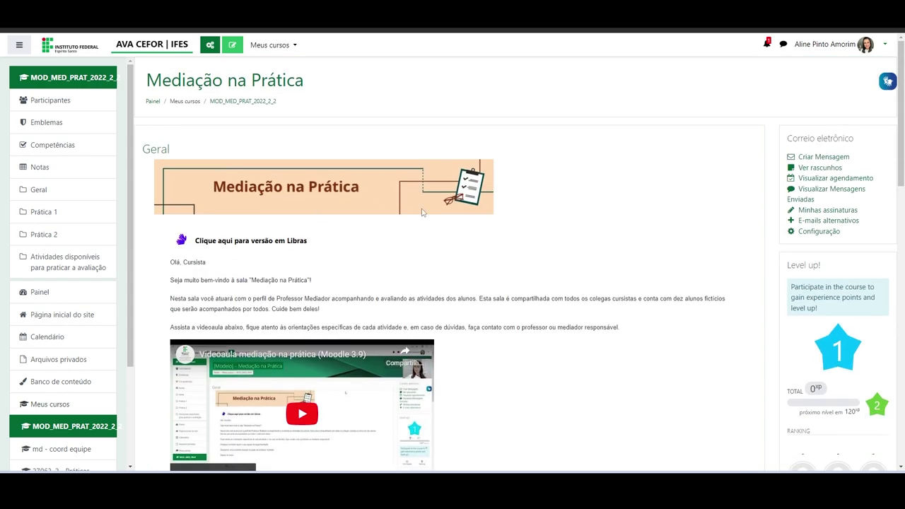
scroll(425, 177, "down", 8)
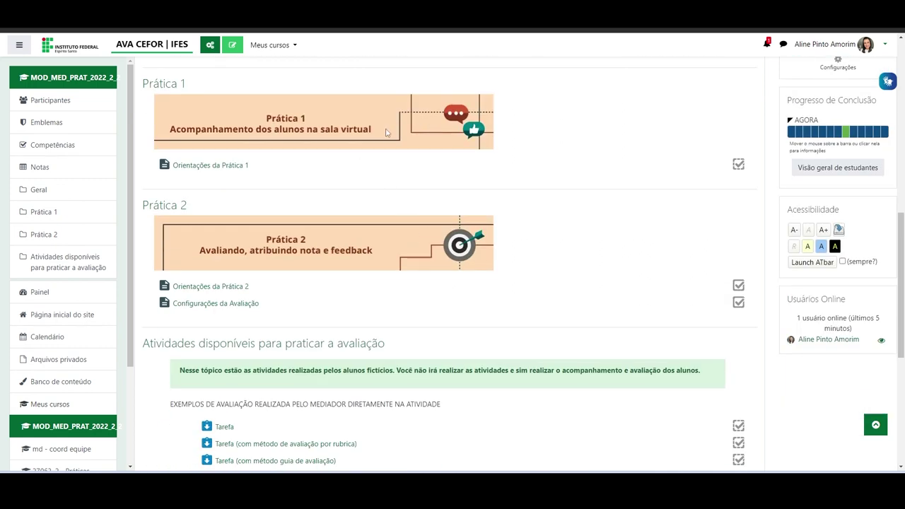
scroll(493, 254, "down", 1)
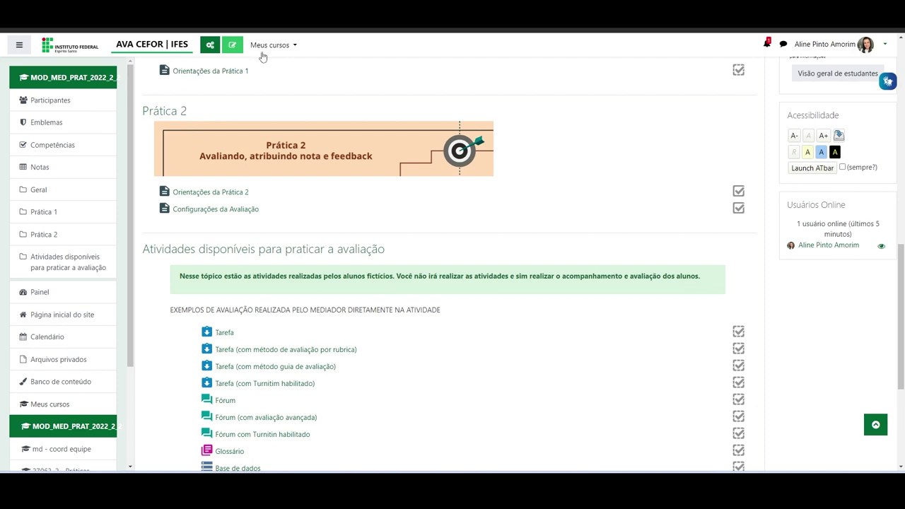
Turn course editing on and go to the "Atividades disponíveis para praticar a avaliação" section
left_click(233, 45)
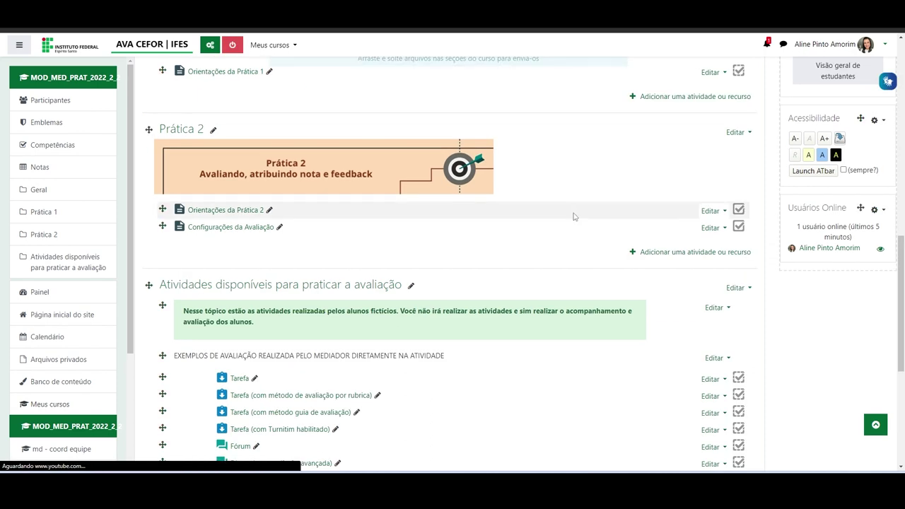
scroll(227, 171, "down", 2)
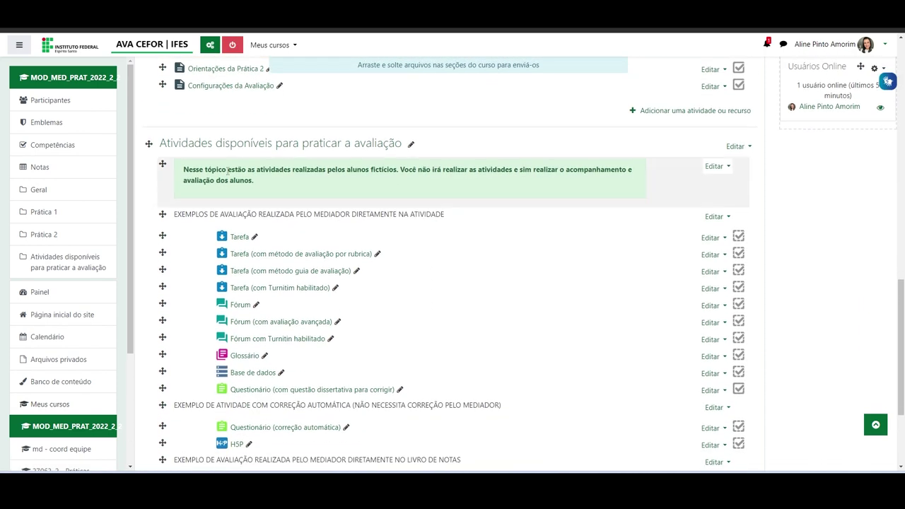
Set the green notice label's completion tracking to "Os estudantes podem marcar manualmente a atividade como concluída" and save back to the course
left_click(727, 167)
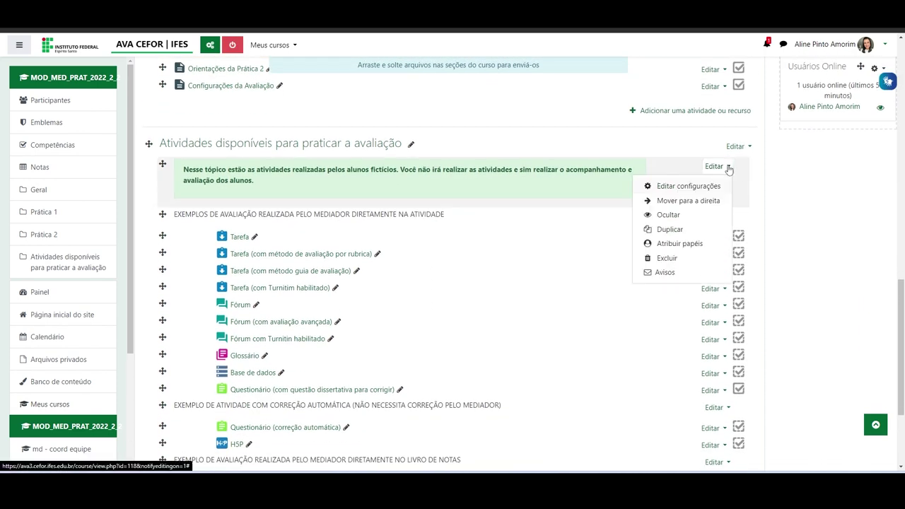
left_click(666, 187)
scroll(369, 183, "down", 2)
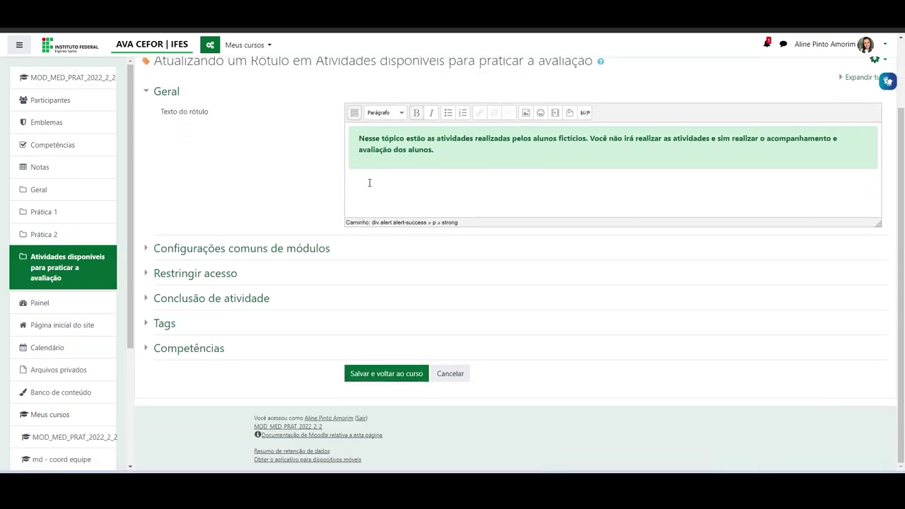
left_click(244, 298)
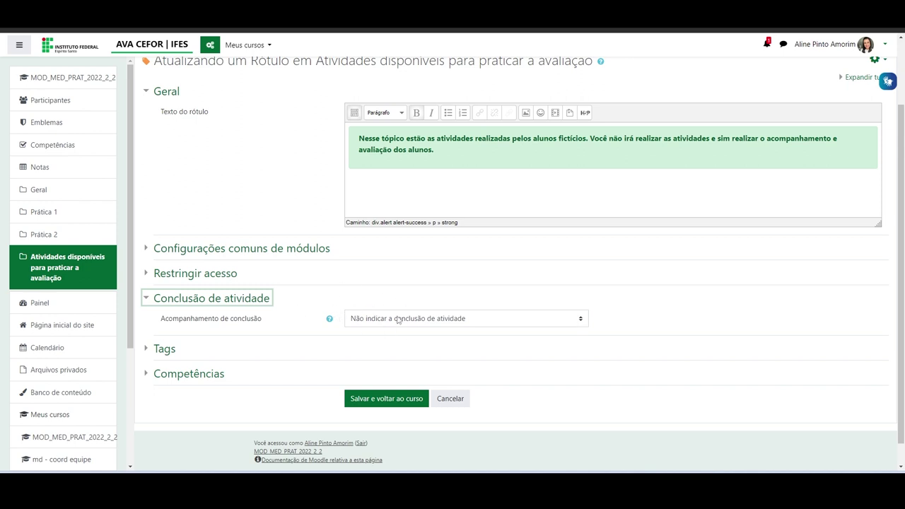
left_click(579, 319)
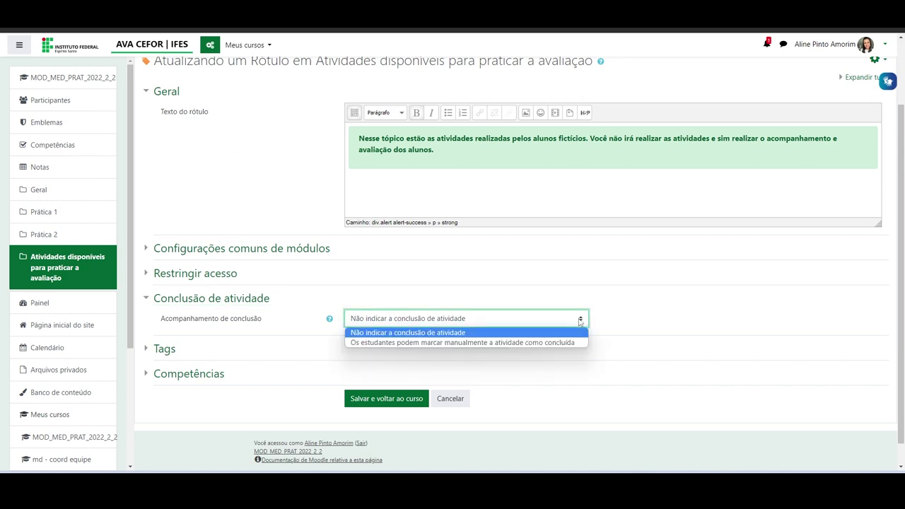
left_click(401, 343)
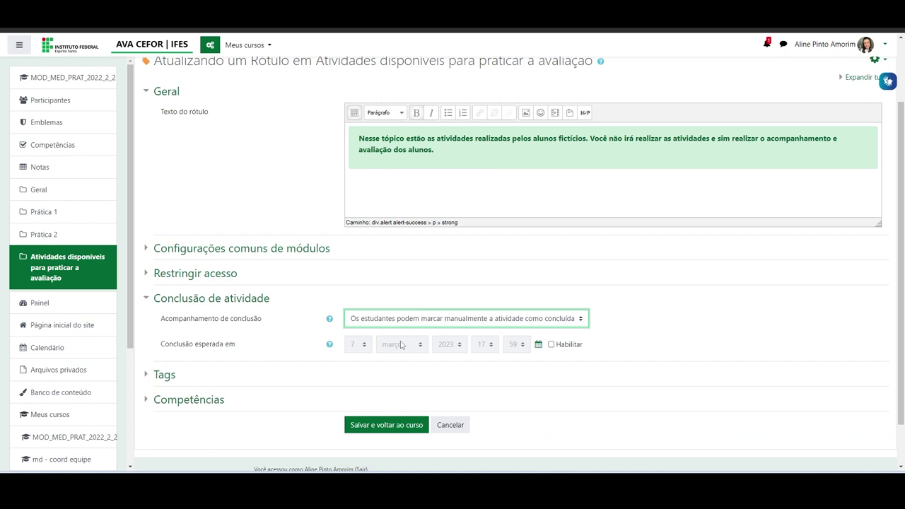
left_click(375, 423)
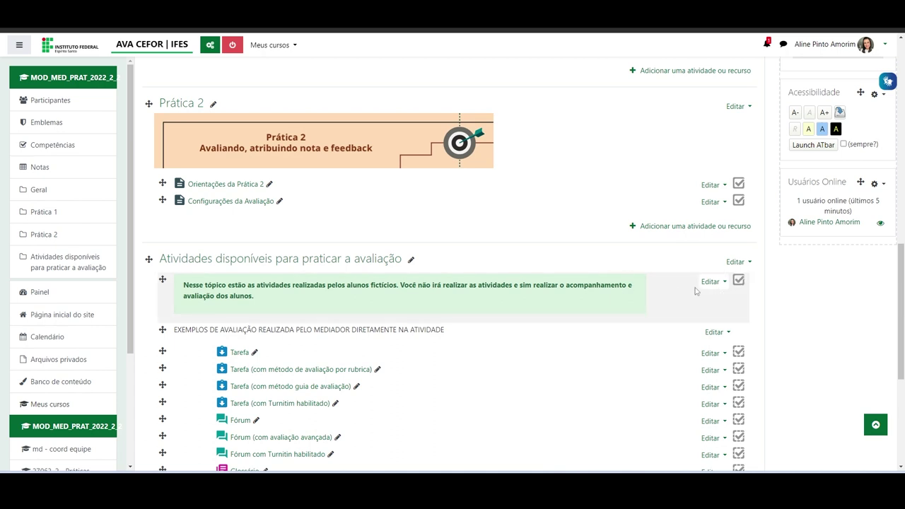
Set the green notice label's completion tracking to "Não indicar a conclusão de atividade" and save back to the course
left_click(726, 283)
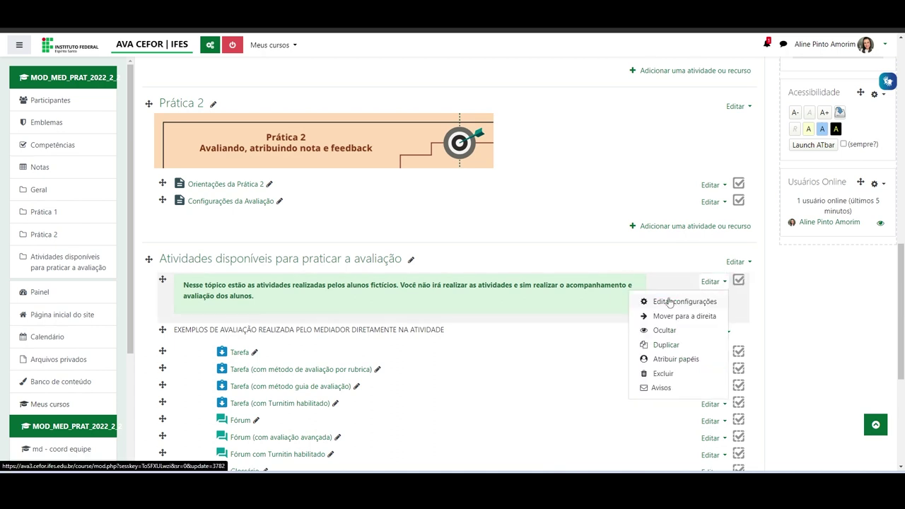
left_click(667, 302)
scroll(289, 257, "down", 2)
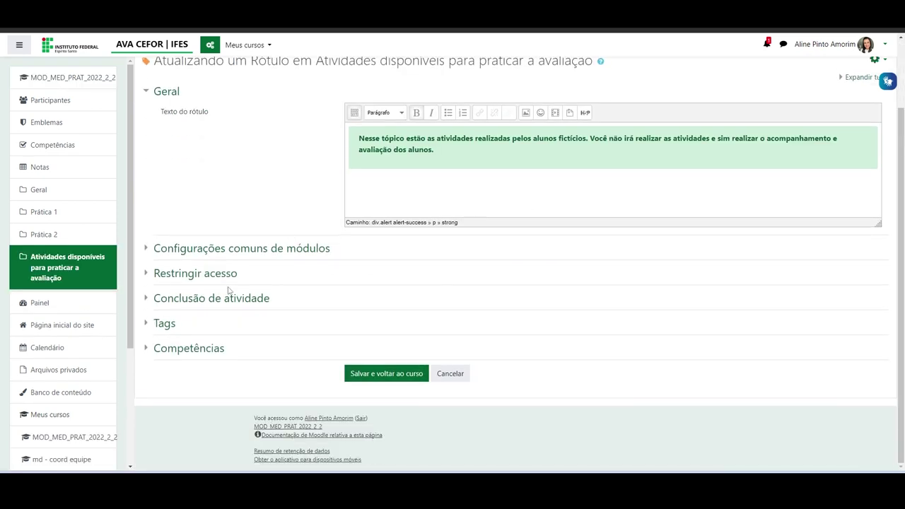
left_click(233, 301)
left_click(584, 320)
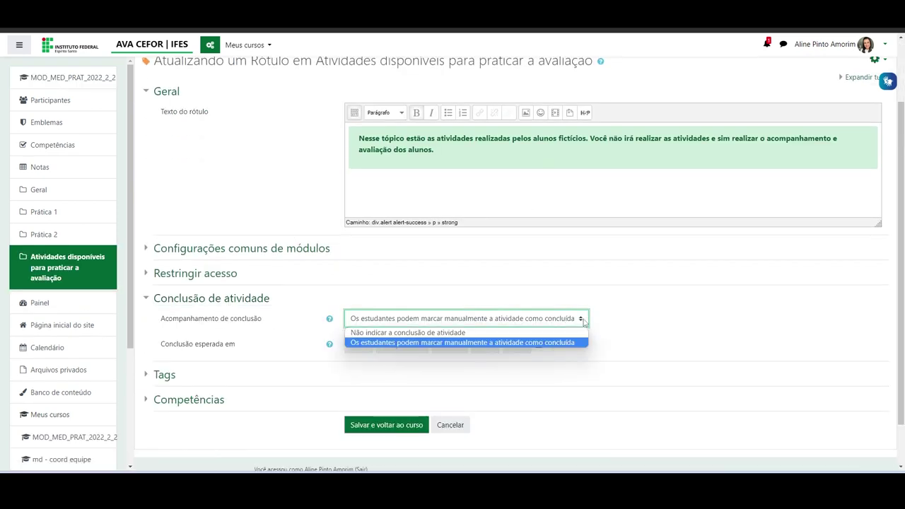
left_click(365, 331)
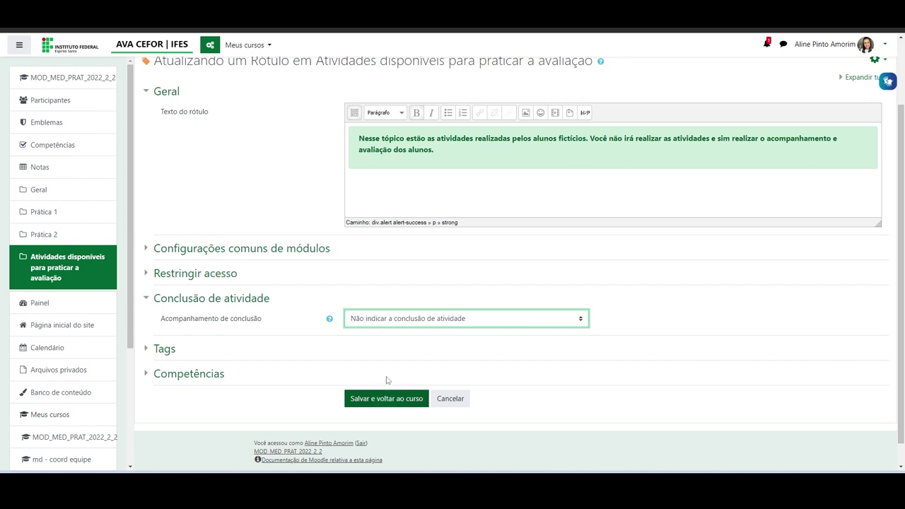
left_click(387, 399)
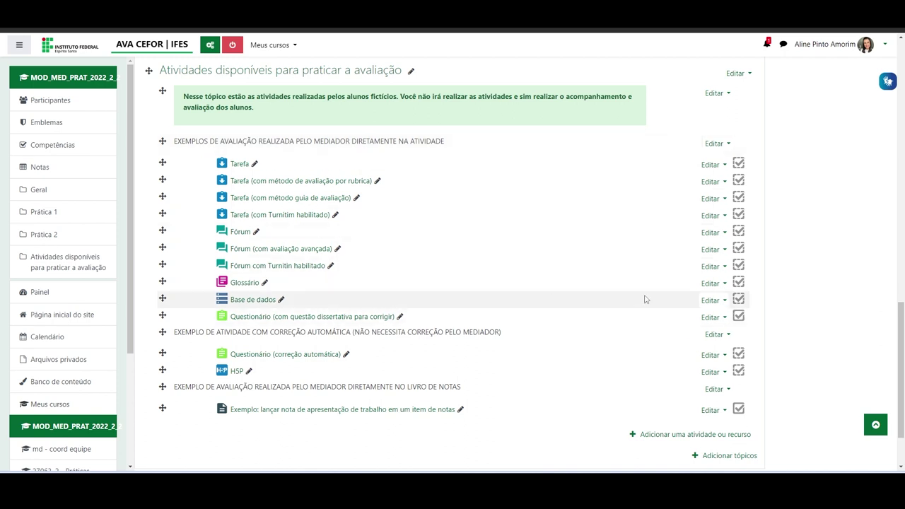
Unlock completion of "Tarefa", clear required viewing, leave "Estudante deverá fazer um envio para concluí-la" as the only condition, and save back to the course
scroll(645, 300, "up", 3)
scroll(576, 257, "down", 1)
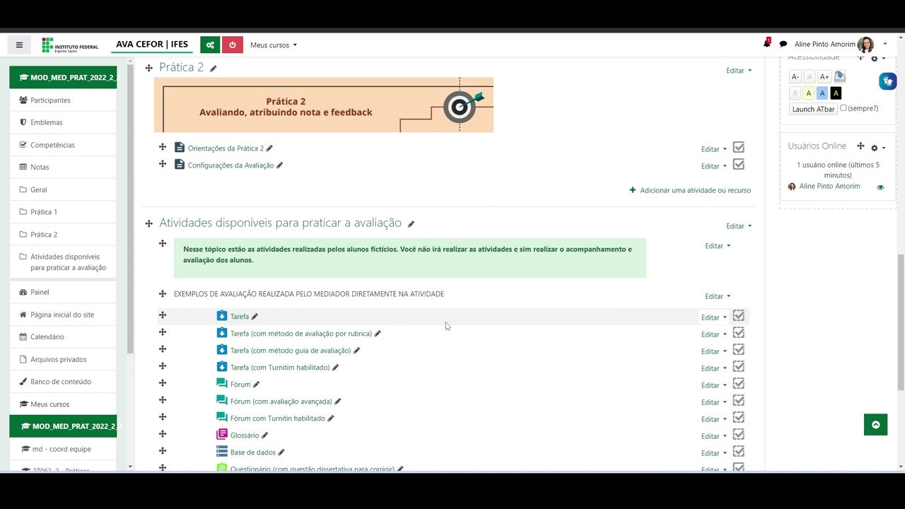
left_click(722, 318)
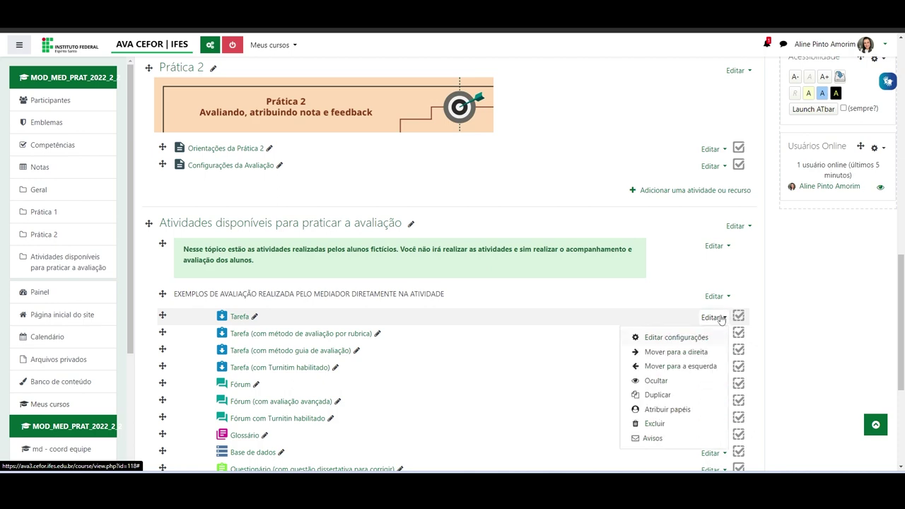
left_click(670, 337)
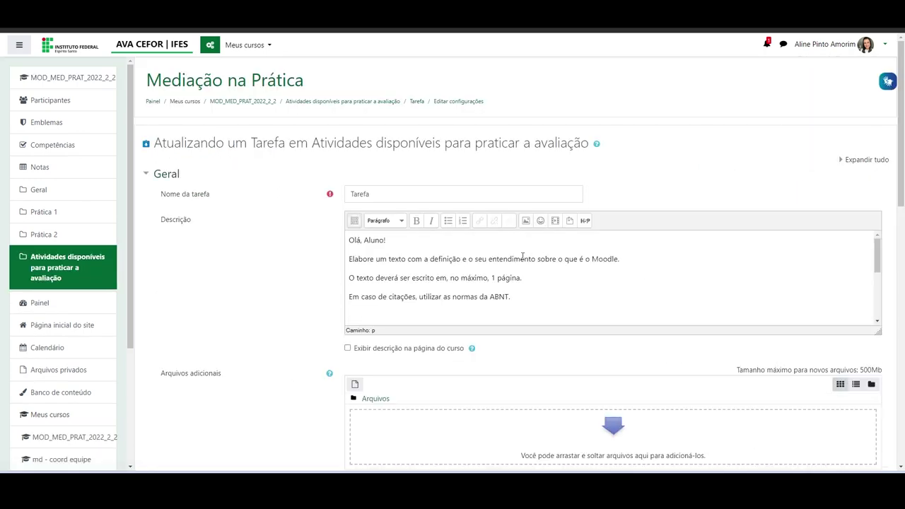
scroll(269, 319, "down", 15)
left_click(193, 309)
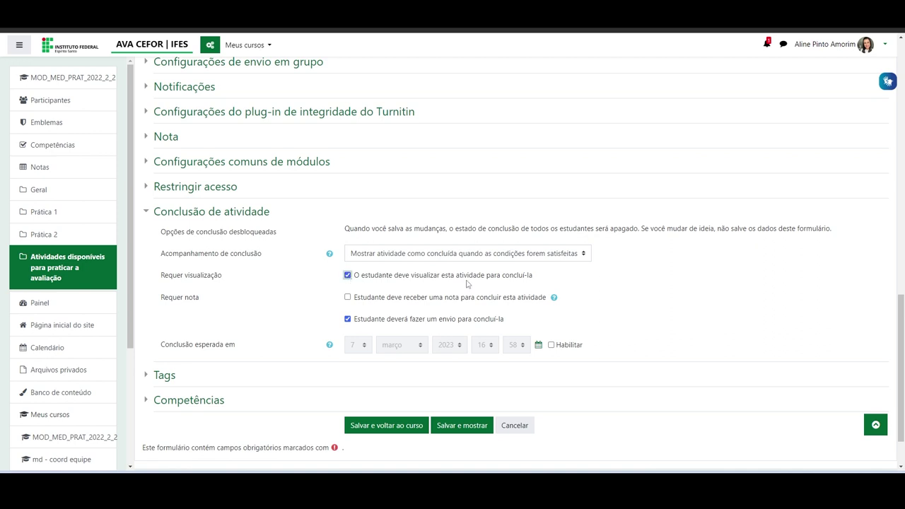
left_click(347, 297)
left_click(348, 297)
left_click(347, 275)
left_click(371, 430)
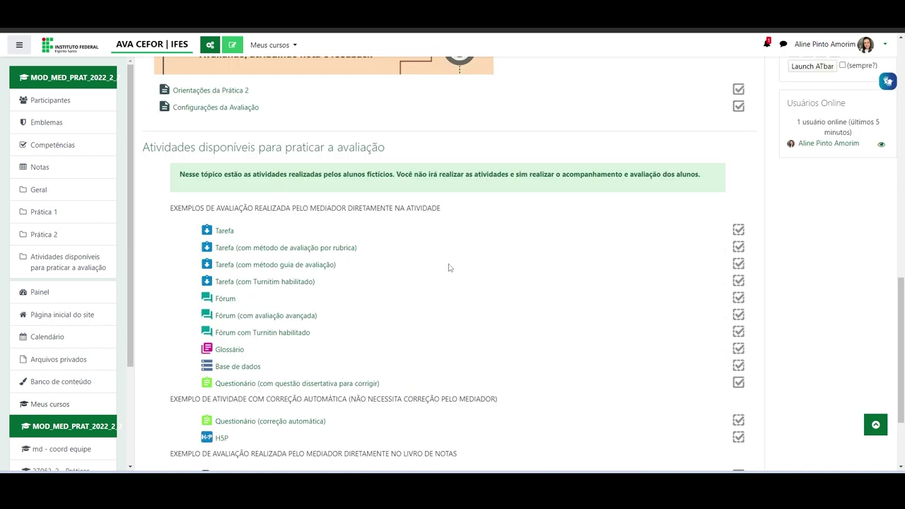
Open the course's "Conclusão de atividade" report and examine each student's completion of the resources and activities
scroll(515, 281, "up", 3)
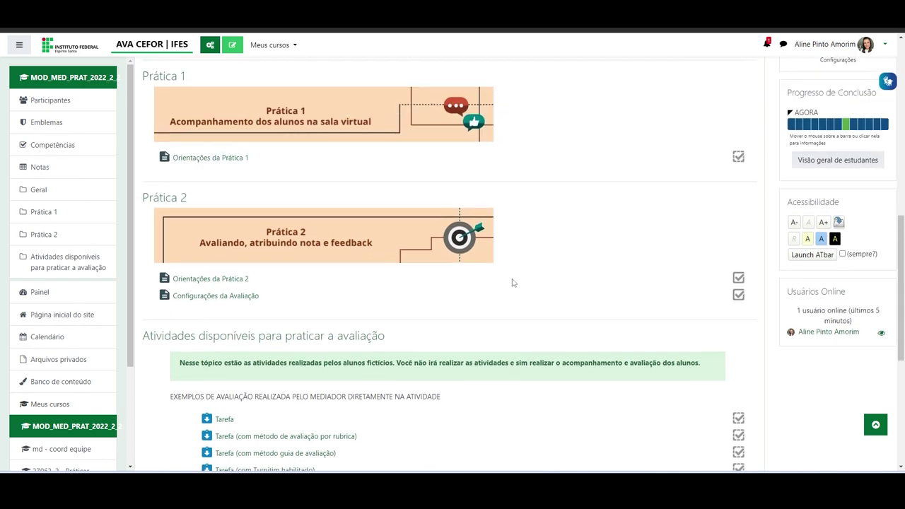
scroll(513, 282, "up", 10)
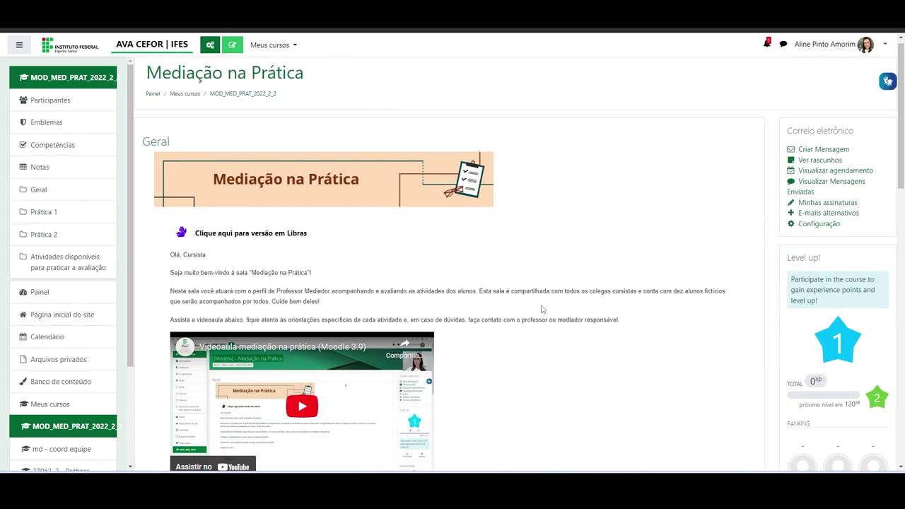
scroll(534, 305, "down", 3)
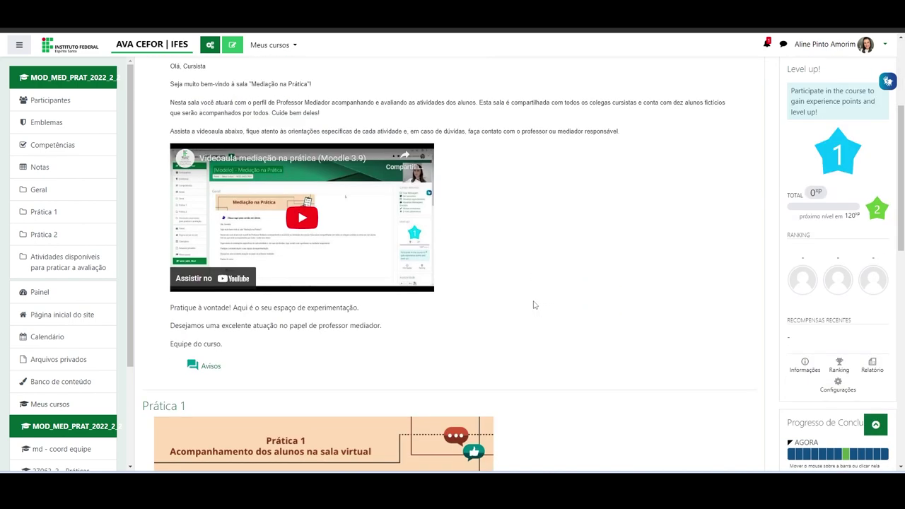
scroll(534, 305, "down", 3)
scroll(535, 305, "down", 2)
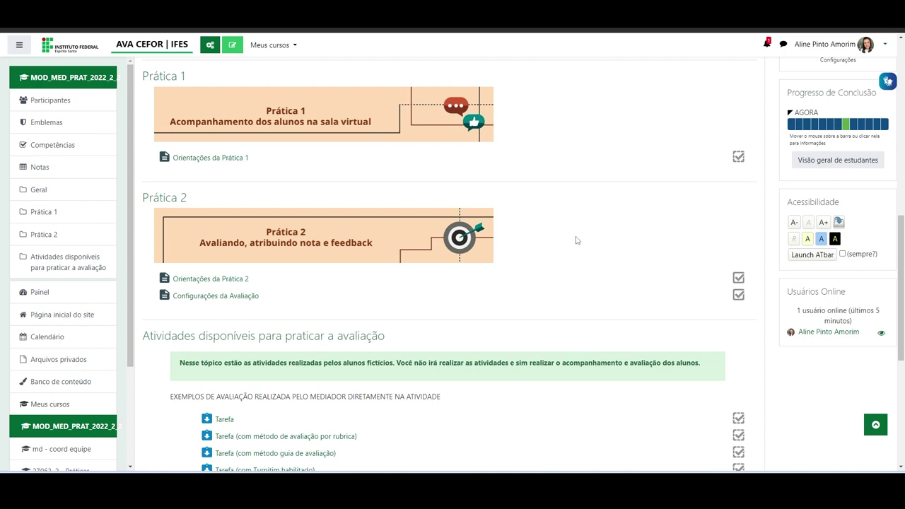
scroll(576, 241, "up", 10)
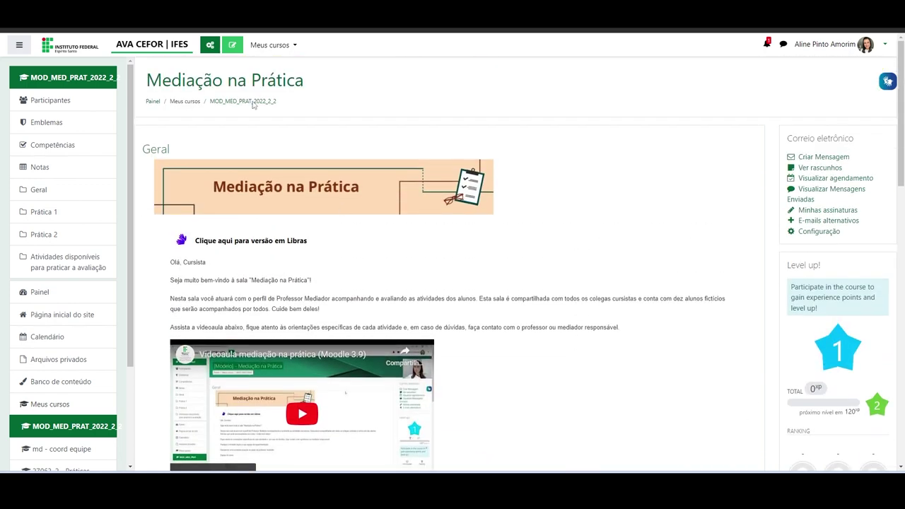
left_click(210, 45)
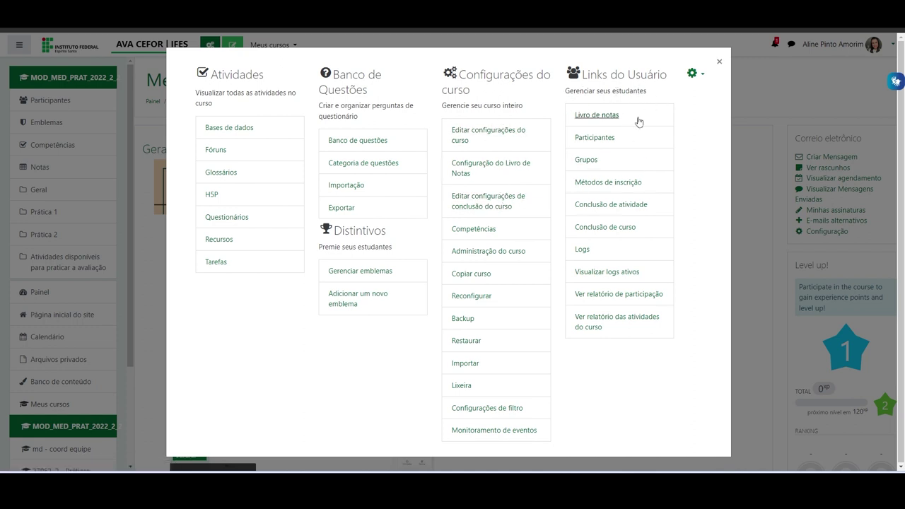
left_click(602, 206)
scroll(679, 209, "down", 3)
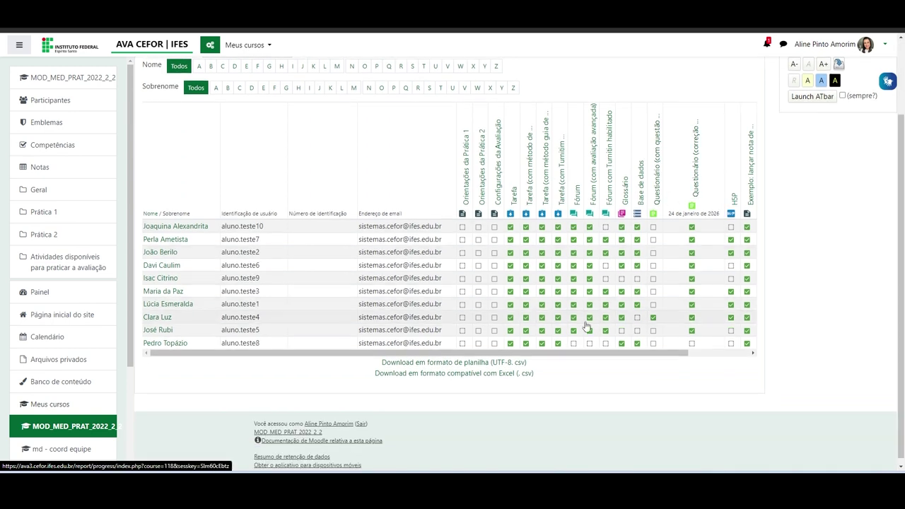
scroll(580, 311, "down", 1)
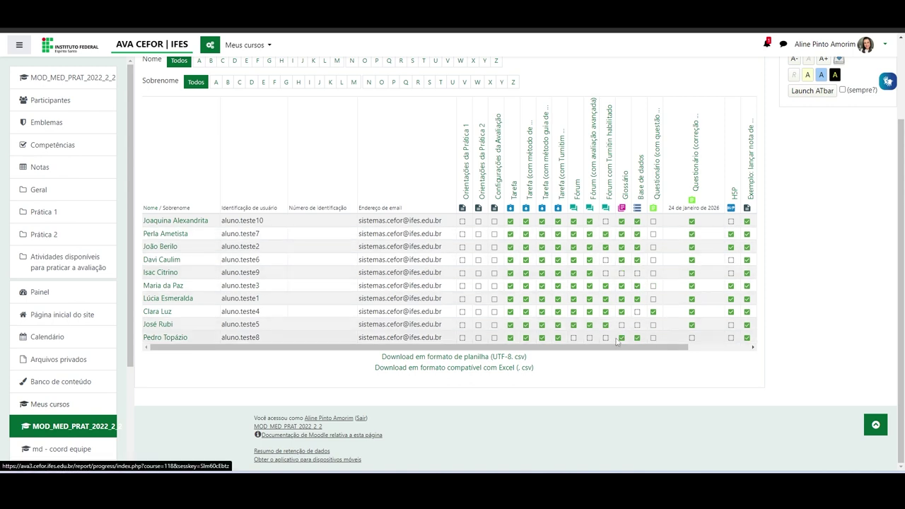
left_click_drag(617, 347, 552, 370)
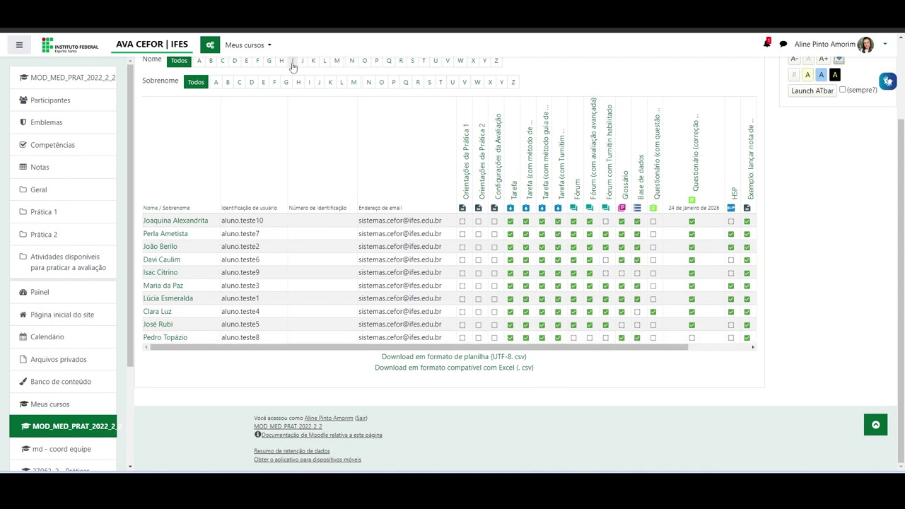
scroll(415, 157, "up", 2)
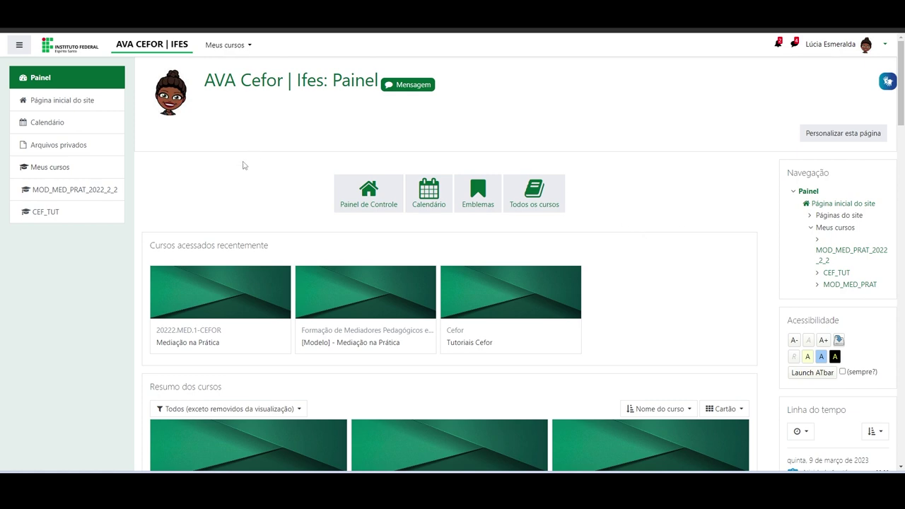
Examine the course completion progress bars under "Resumo dos cursos" on the student's dashboard
scroll(242, 165, "down", 3)
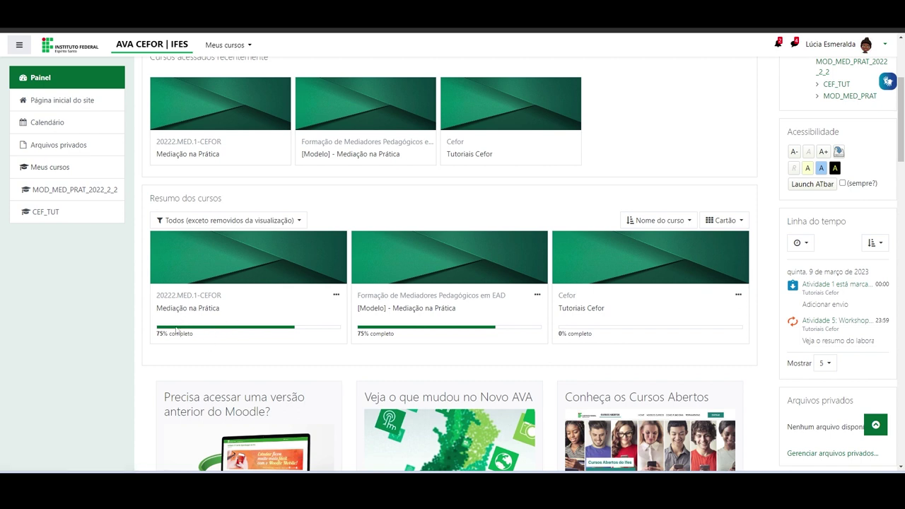
scroll(177, 304, "down", 2)
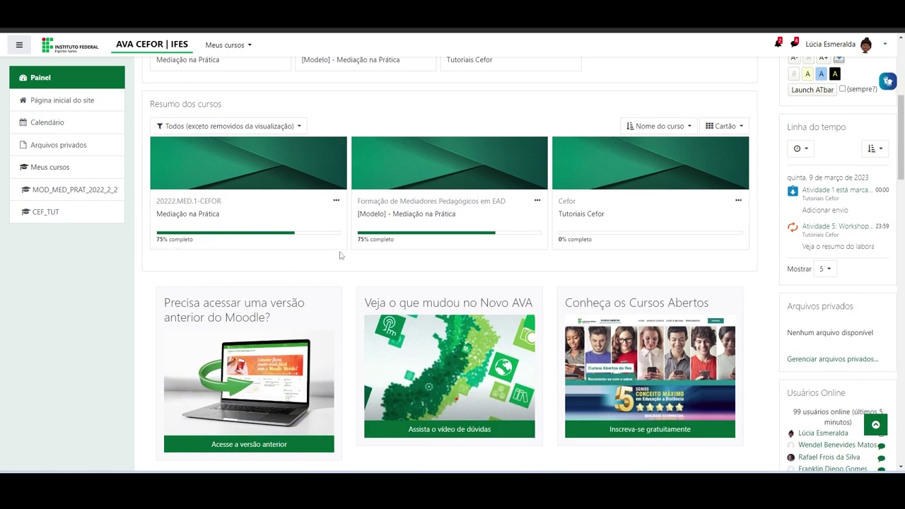
Open the student's "Mediação na Prática" course and examine the completion boxes of its resources and activities and the "Progresso de Conclusão" block
left_click(186, 218)
scroll(517, 239, "down", 5)
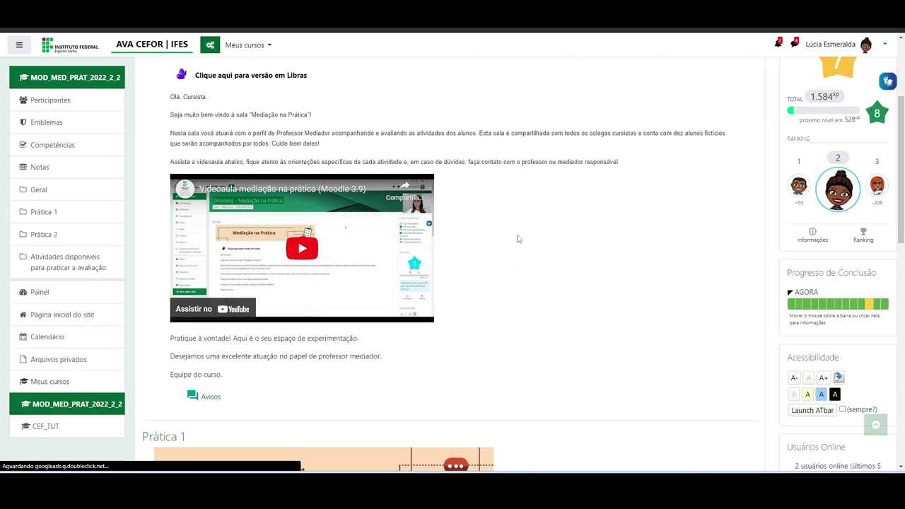
scroll(517, 238, "down", 5)
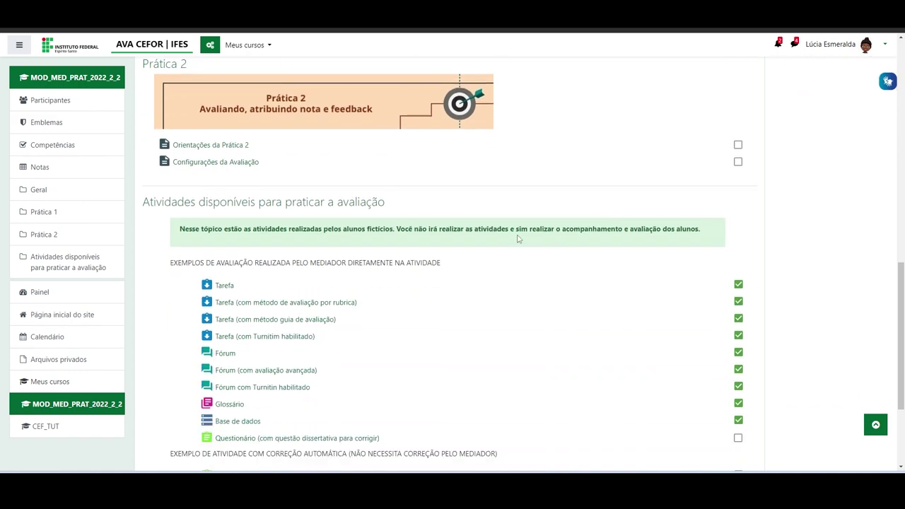
scroll(517, 238, "up", 3)
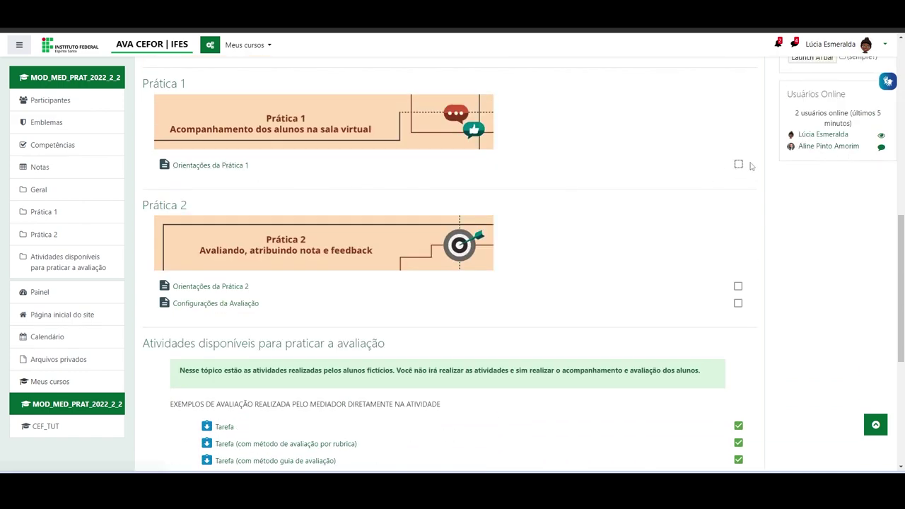
scroll(641, 336, "down", 2)
scroll(700, 160, "up", 2)
scroll(690, 266, "down", 3)
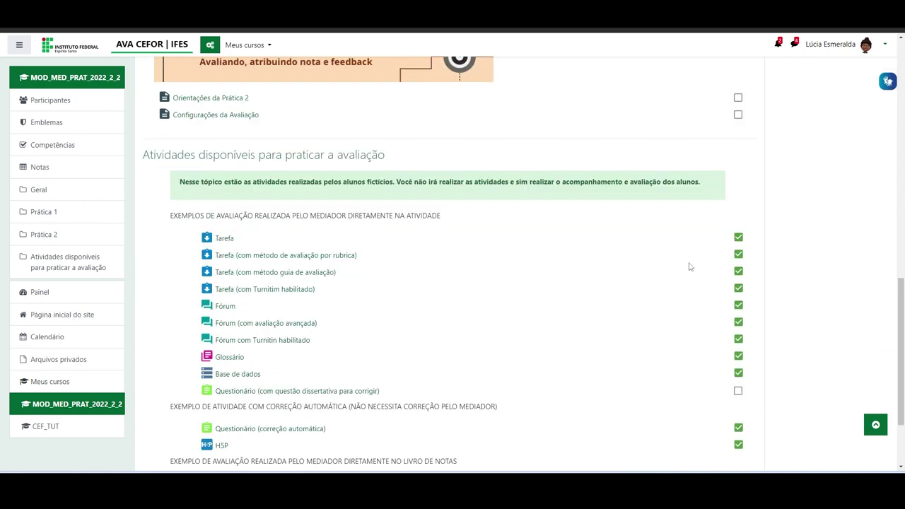
scroll(673, 259, "down", 2)
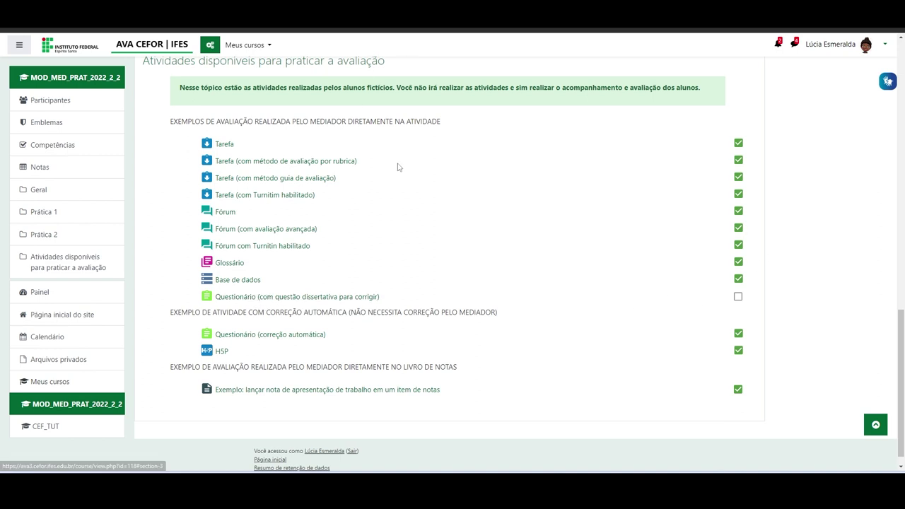
scroll(398, 166, "up", 3)
scroll(393, 179, "down", 3)
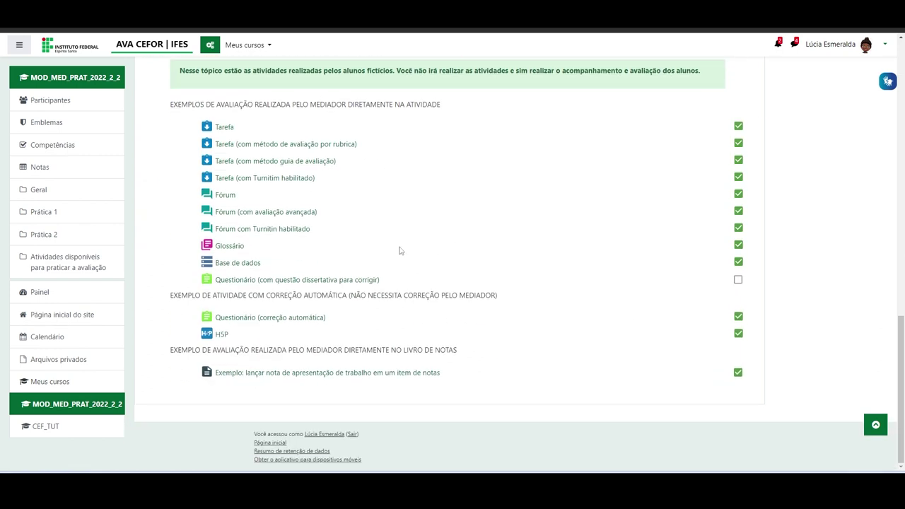
scroll(399, 250, "up", 5)
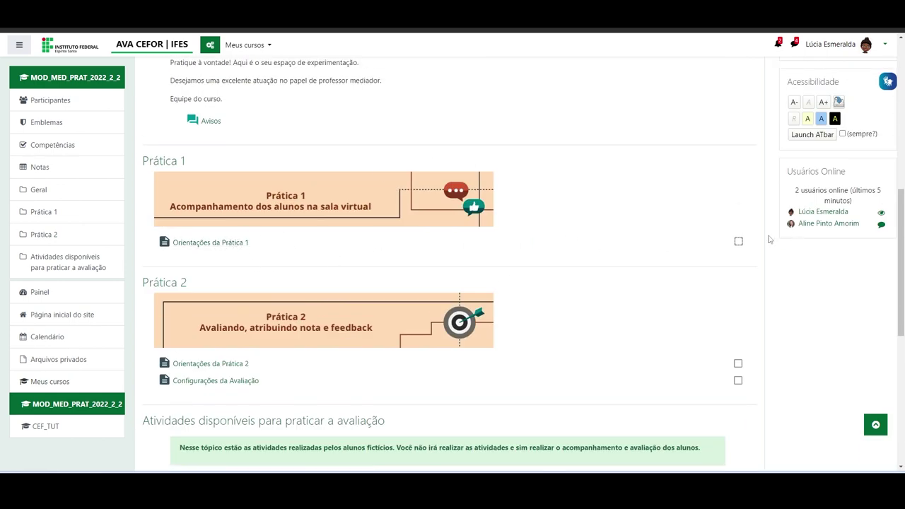
scroll(667, 186, "up", 1)
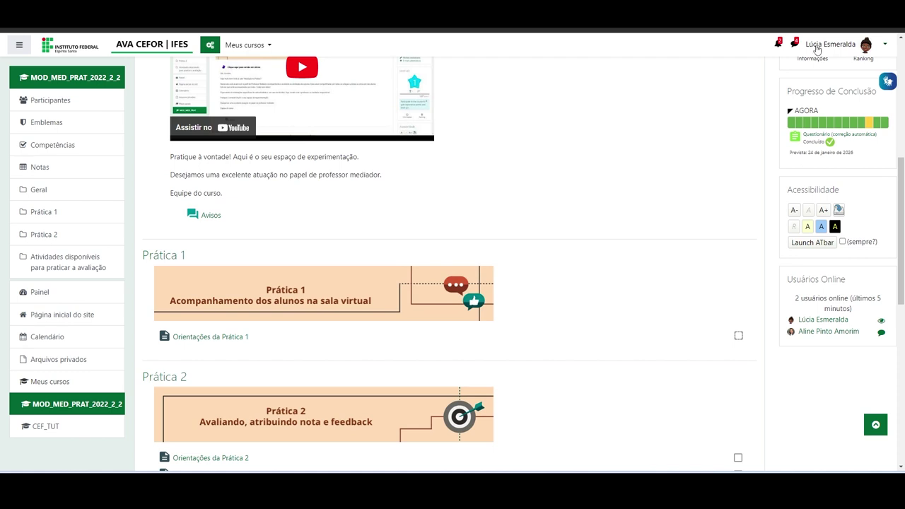
scroll(571, 268, "down", 2)
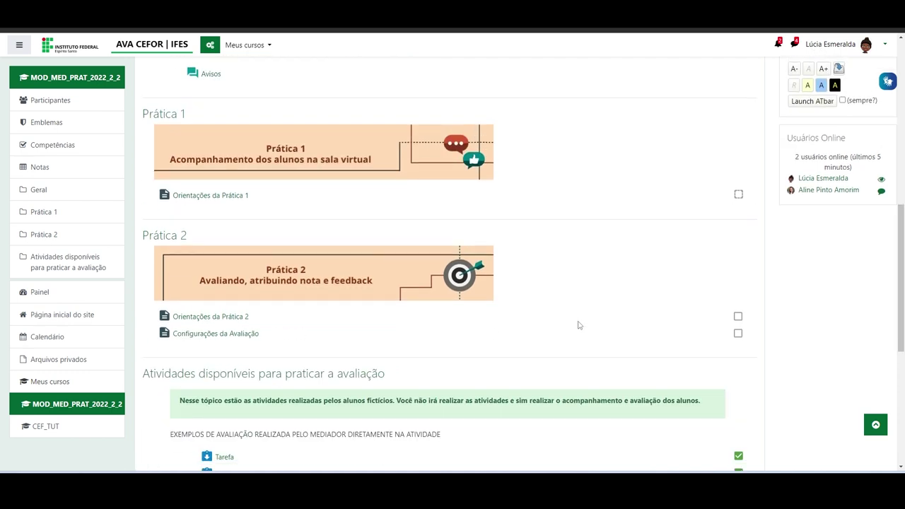
scroll(809, 327, "down", 1)
scroll(723, 208, "up", 1)
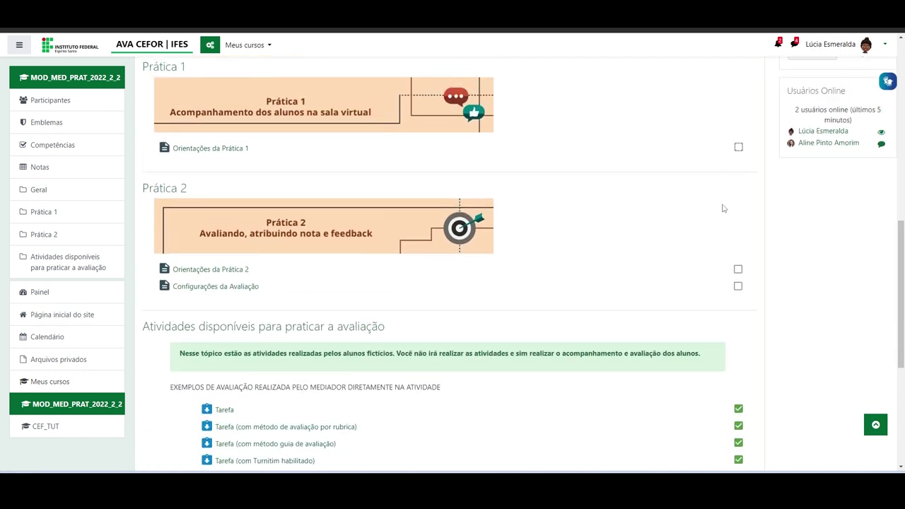
View the "Orientações da Prática 1" page to meet its automatic completion condition, and return to the Prática 1 section
left_click(739, 147)
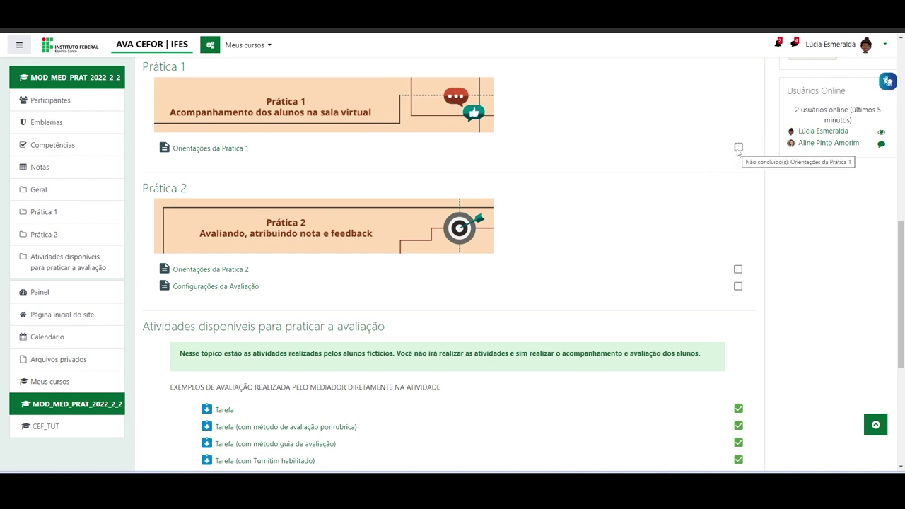
left_click(197, 150)
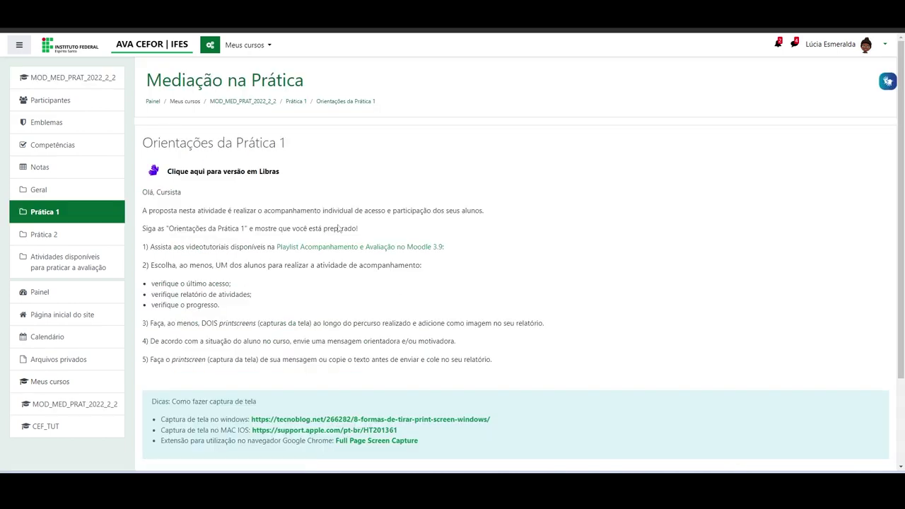
left_click(297, 102)
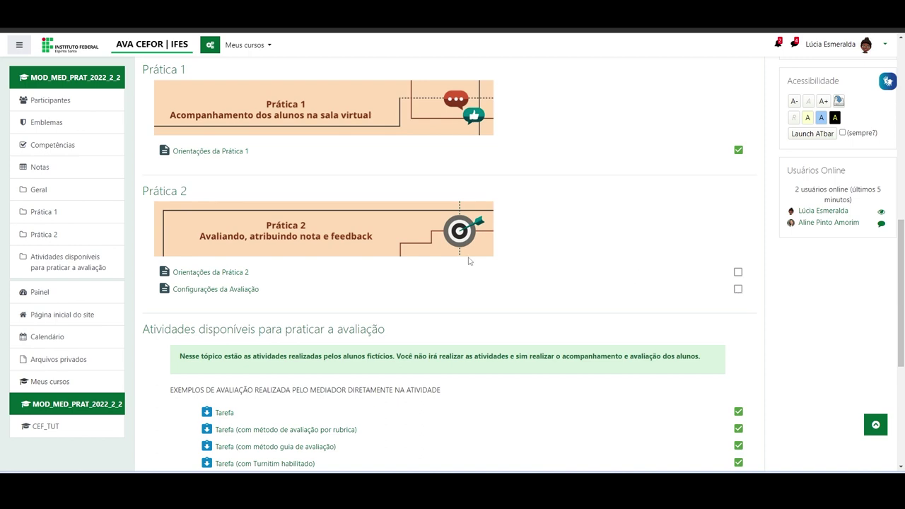
View the "Orientações da Prática 2" page, return to the Prática 2 section, and manually mark that page as completed
left_click(196, 274)
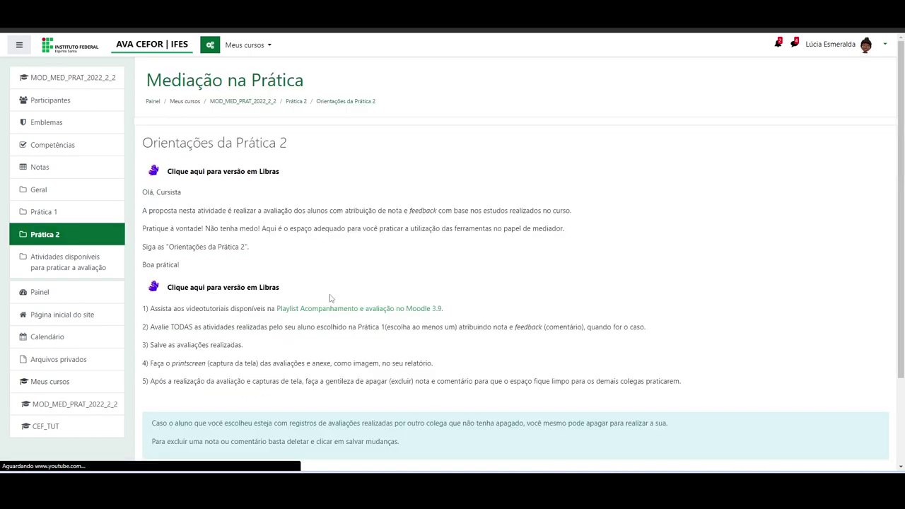
left_click(294, 102)
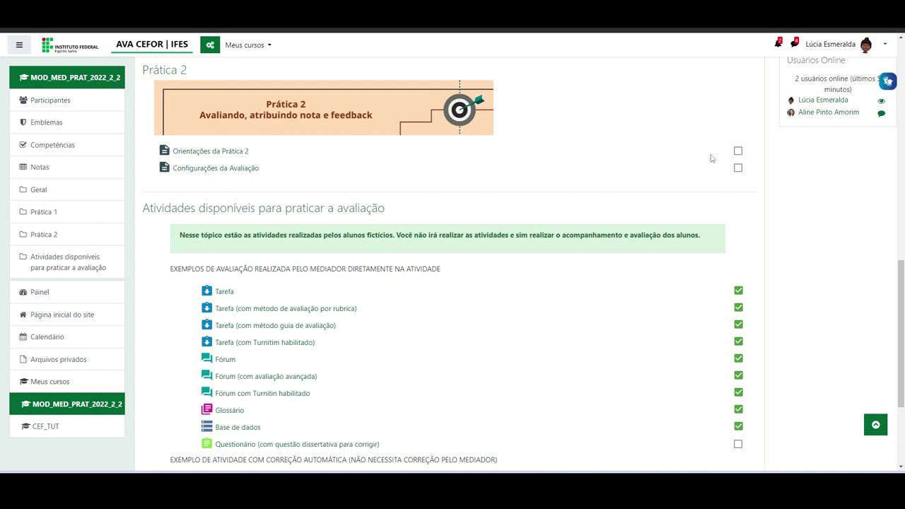
left_click(738, 151)
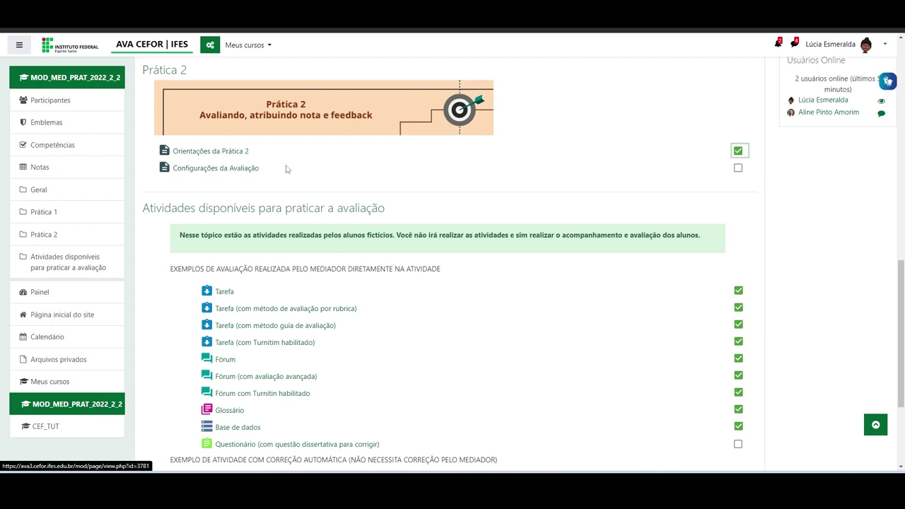
Review the completion boxes from Prática 1 through the last item under "Atividades disponíveis para praticar a avaliação"
scroll(495, 191, "up", 3)
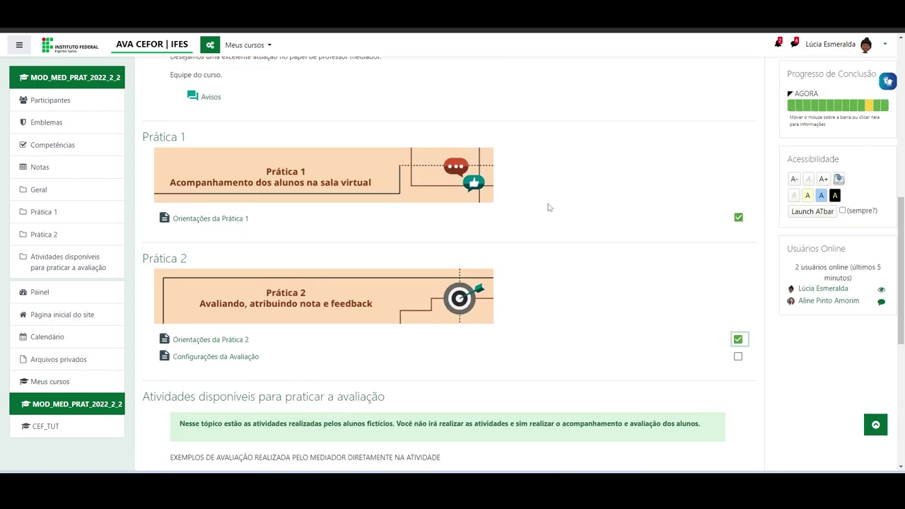
scroll(557, 202, "up", 3)
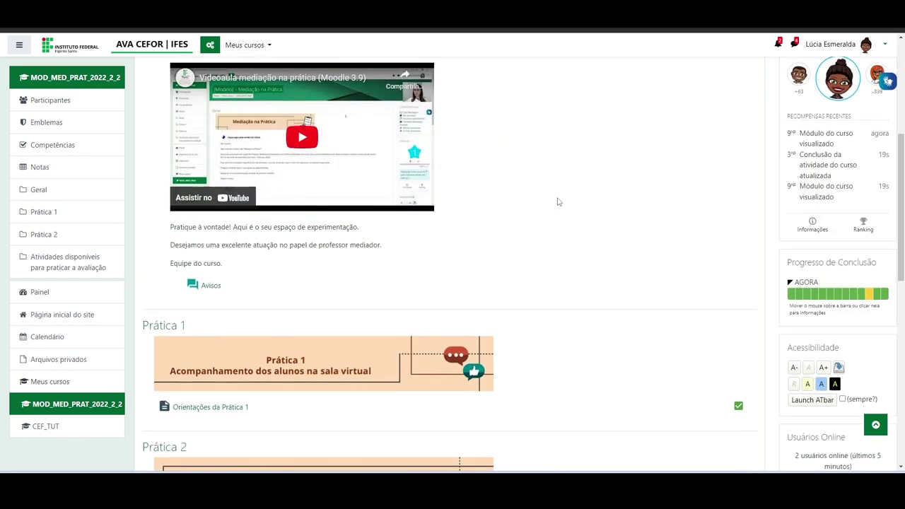
scroll(558, 202, "down", 7)
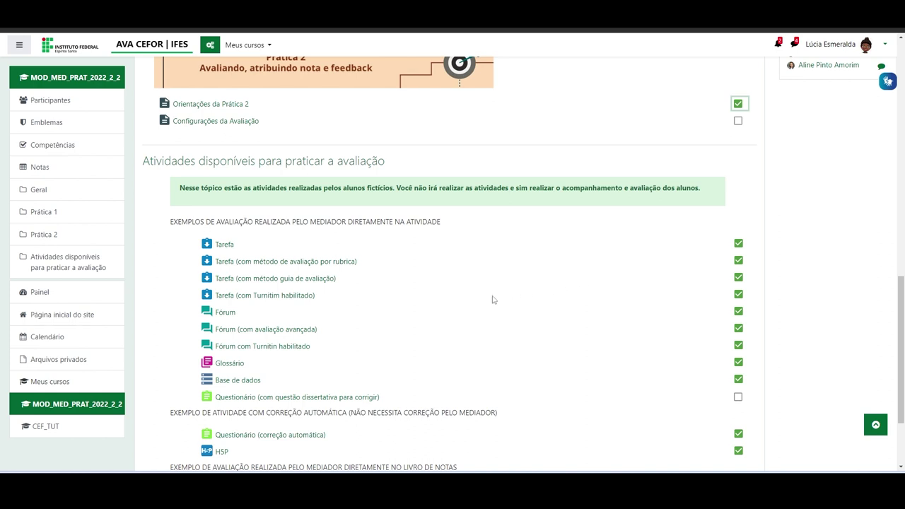
scroll(490, 314, "down", 2)
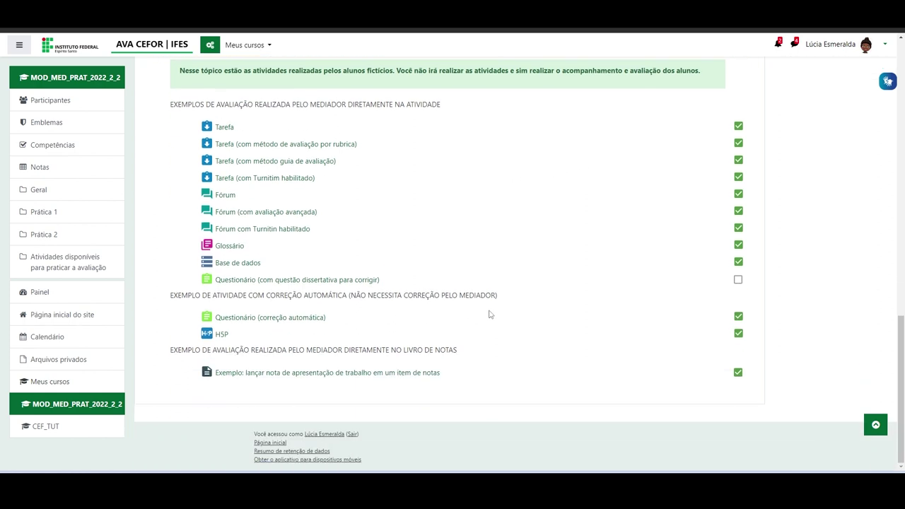